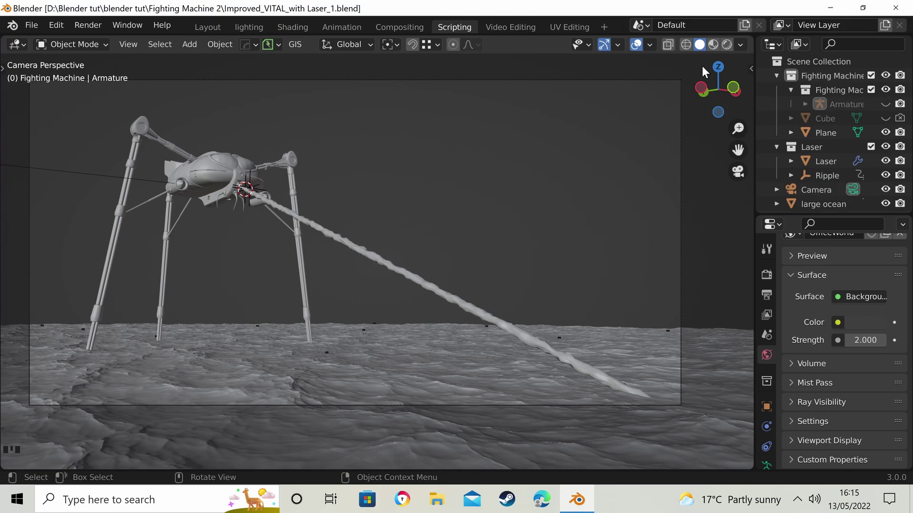
Switch the viewport to Rendered shading and split it into two side-by-side views
click(725, 43)
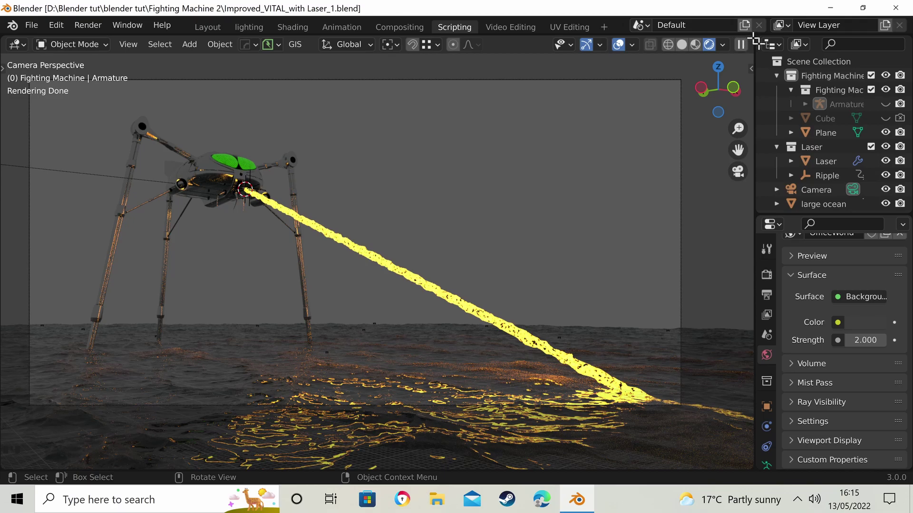
drag(755, 41, 224, 63)
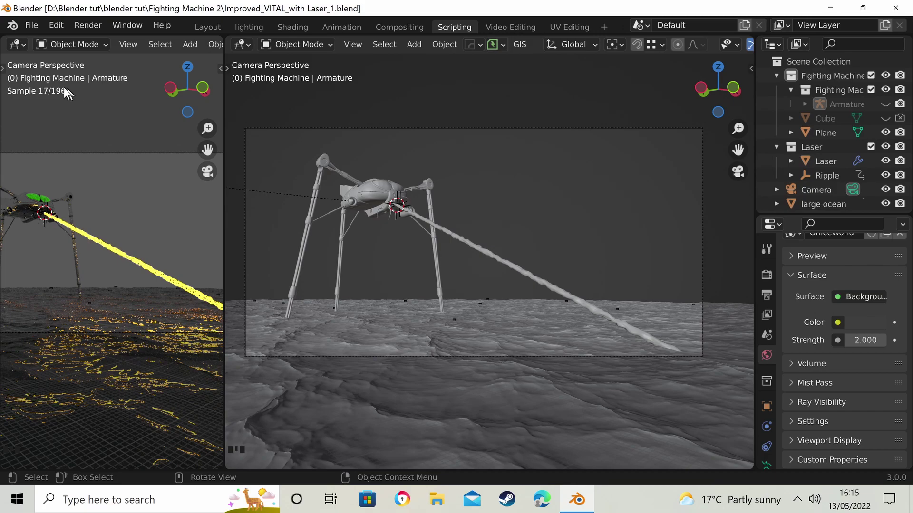
Make the left area a Shader Editor with its sidebar hidden, showing the World nodes
click(18, 45)
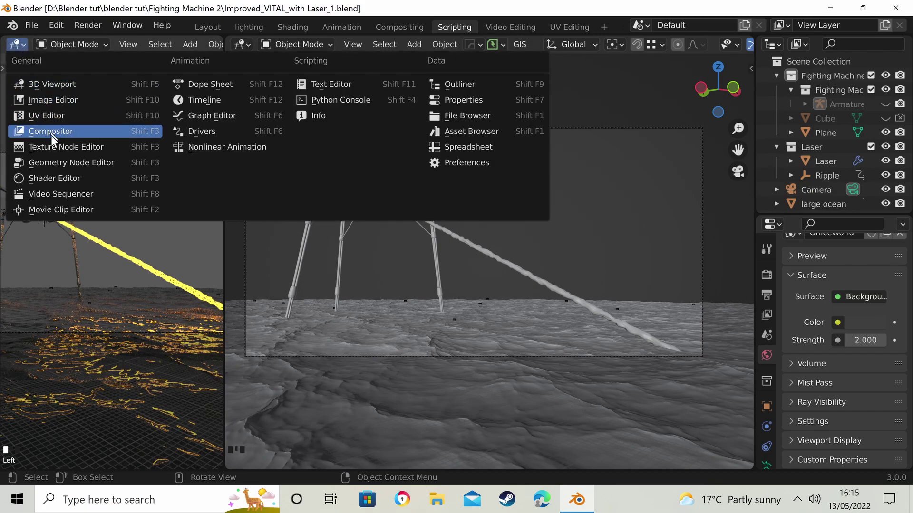
click(53, 179)
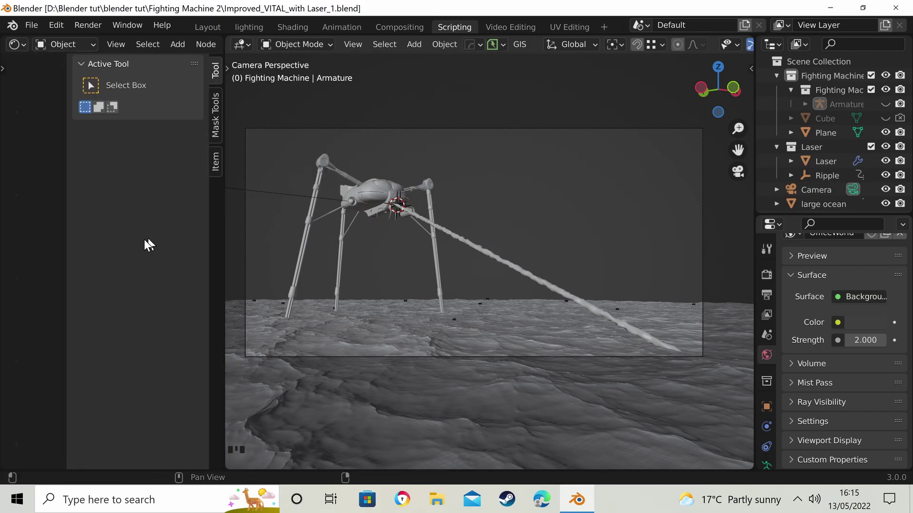
key(n)
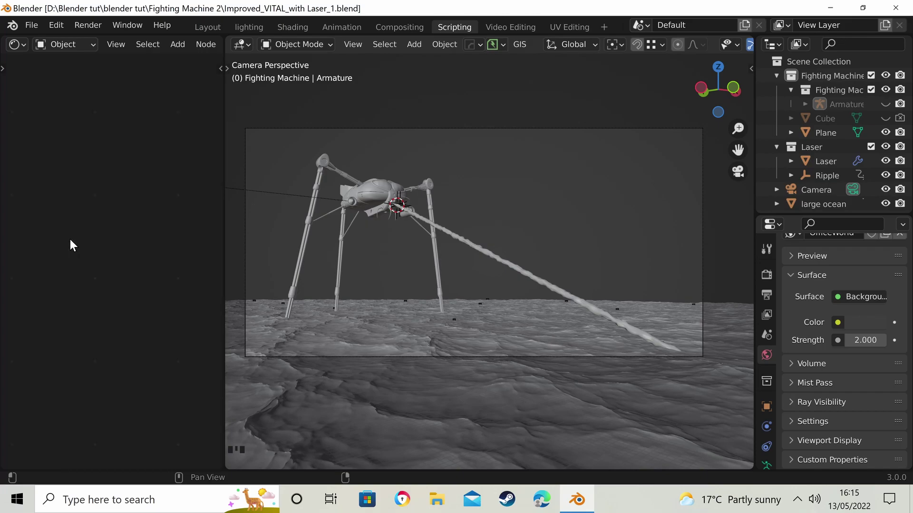
click(70, 47)
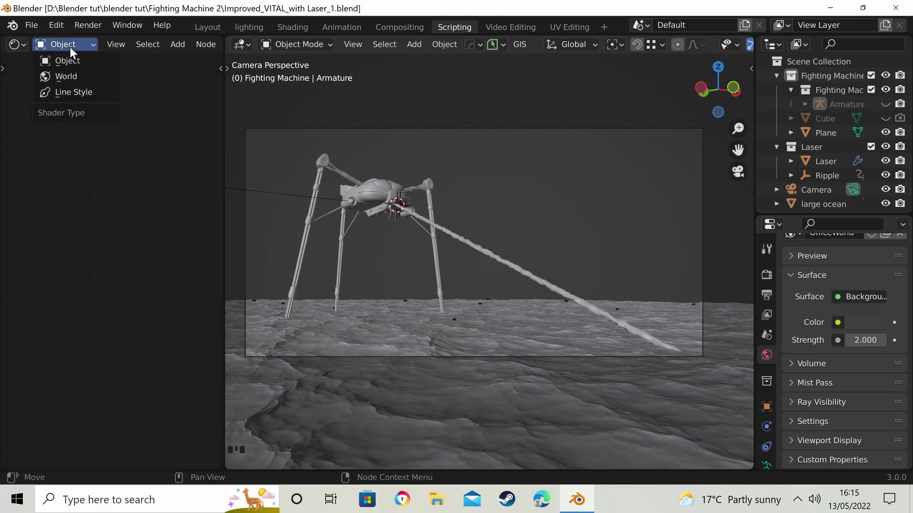
click(66, 77)
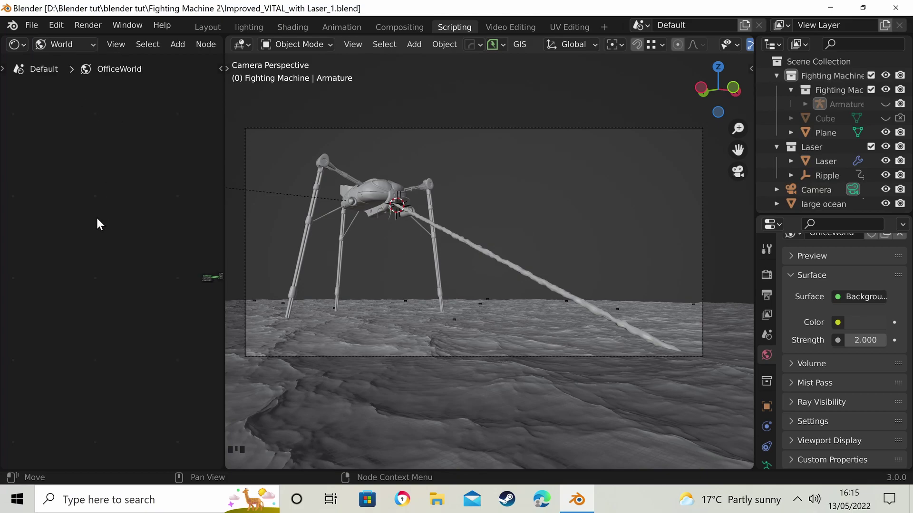
middle_drag(180, 315, 152, 320)
scroll(220, 289, up, 2)
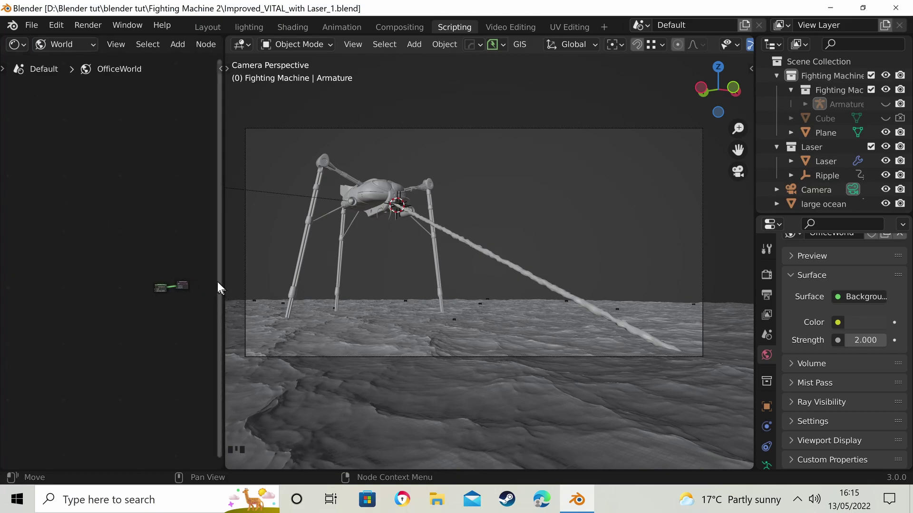
scroll(173, 294, up, 6)
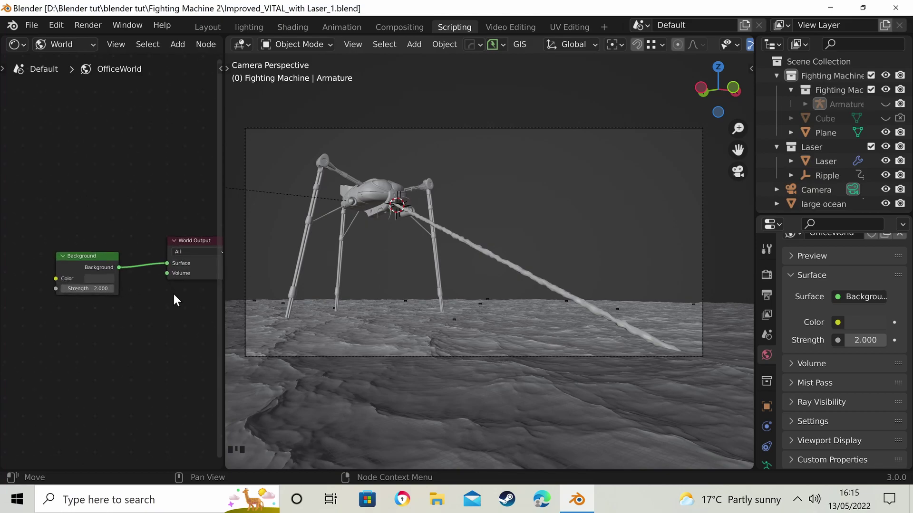
scroll(173, 292, down, 3)
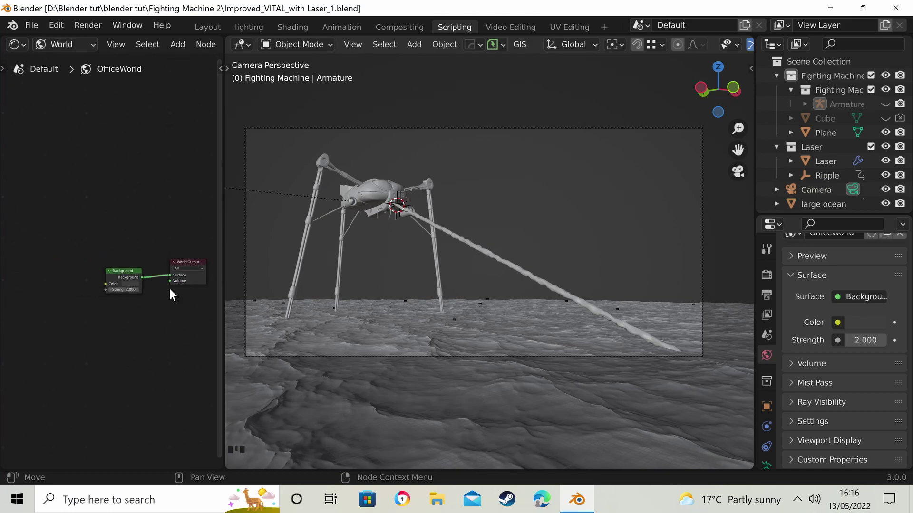
scroll(585, 45, down, 2)
scroll(584, 45, down, 6)
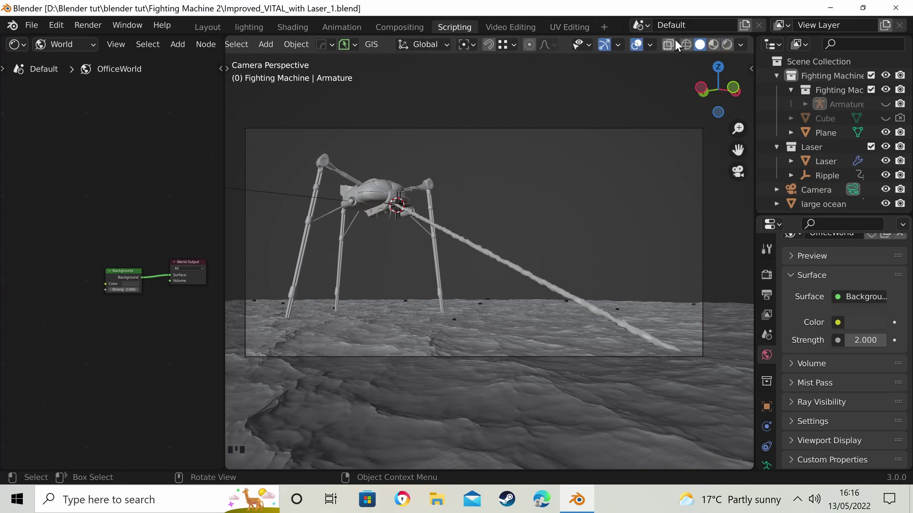
Set the right view to Rendered shading
click(726, 44)
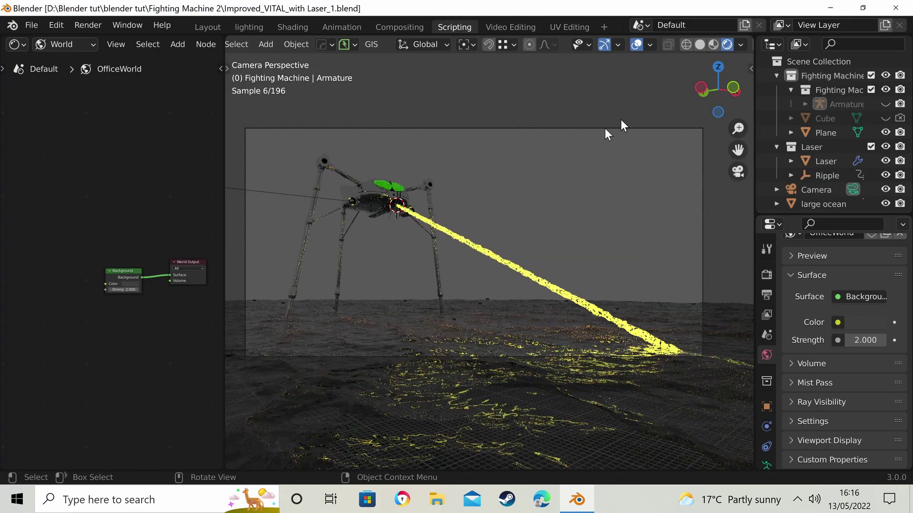
scroll(398, 233, up, 3)
scroll(400, 230, down, 4)
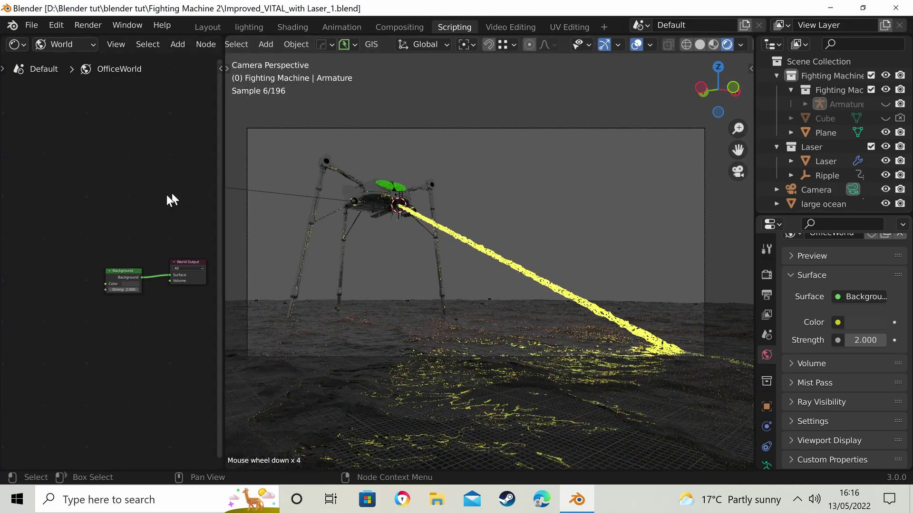
scroll(68, 294, up, 4)
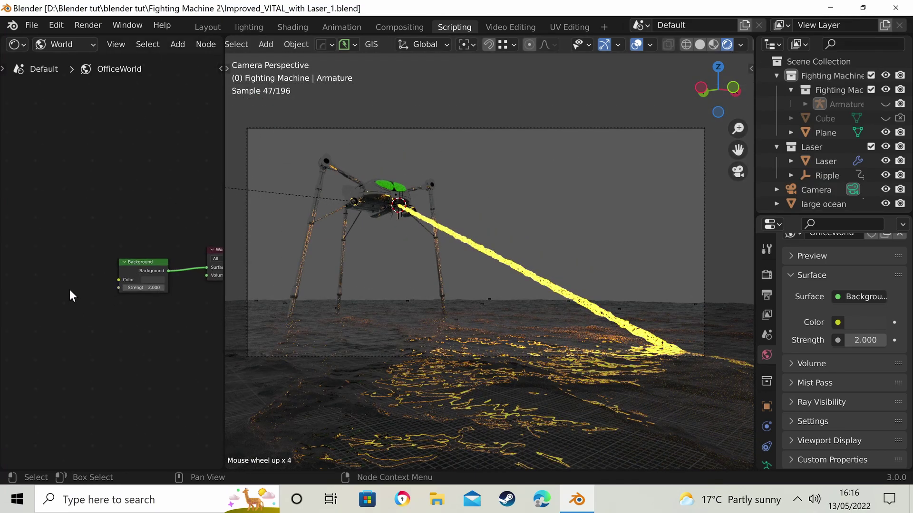
key(shift+a)
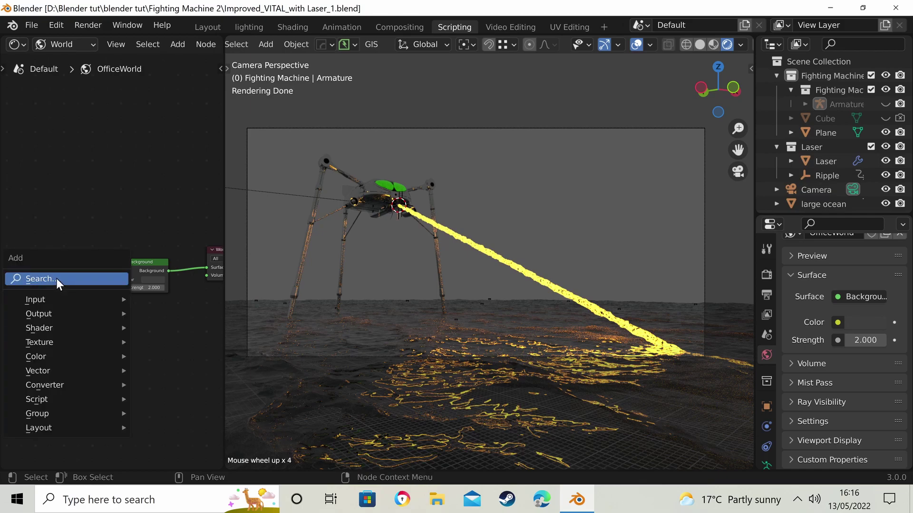
Add an Environment Texture node beside Background and wire its Color into Background's Color
mouse_move(55, 339)
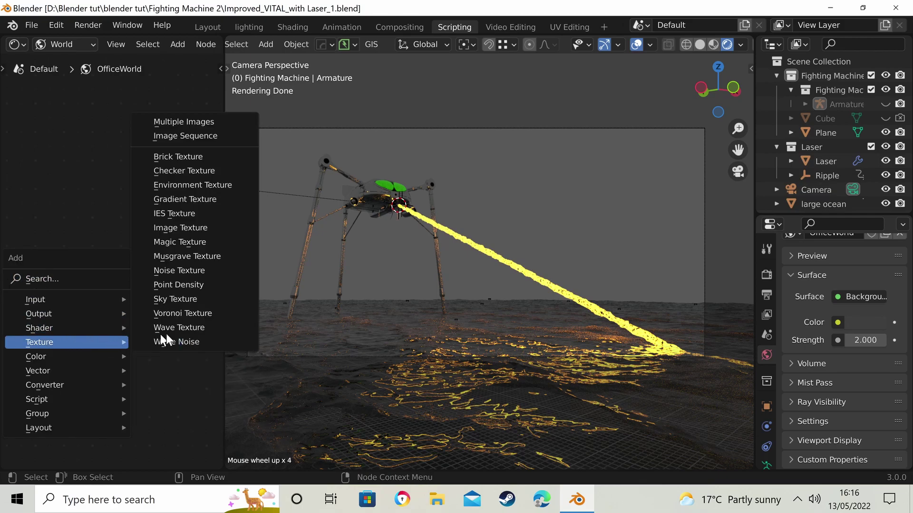
click(197, 189)
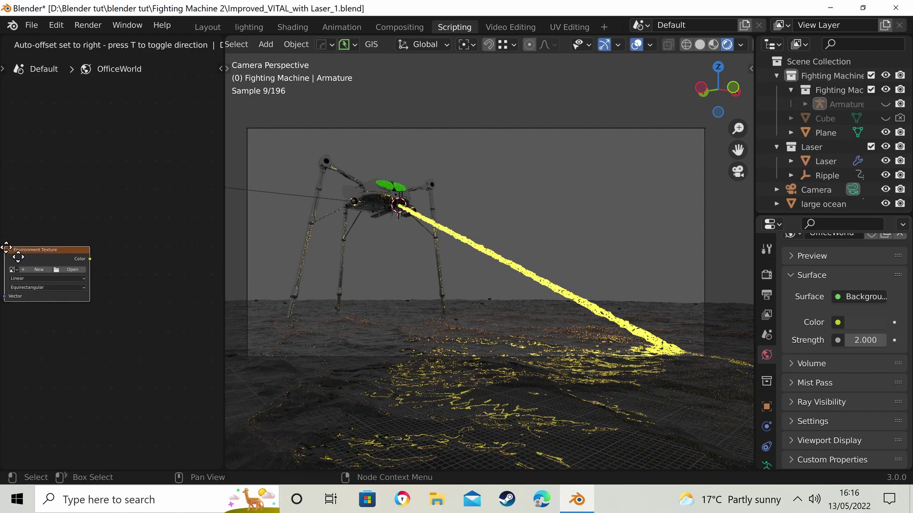
click(78, 261)
scroll(79, 260, down, 10)
scroll(132, 269, up, 6)
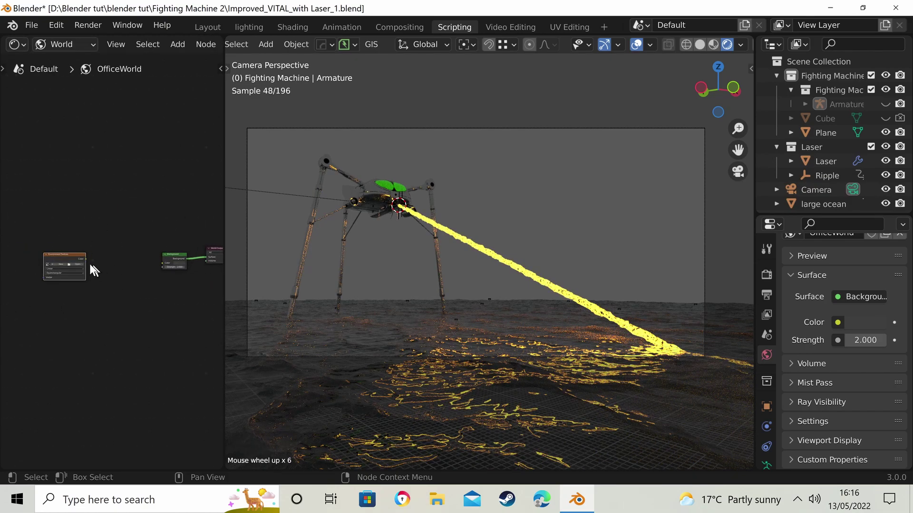
drag(67, 260, 121, 257)
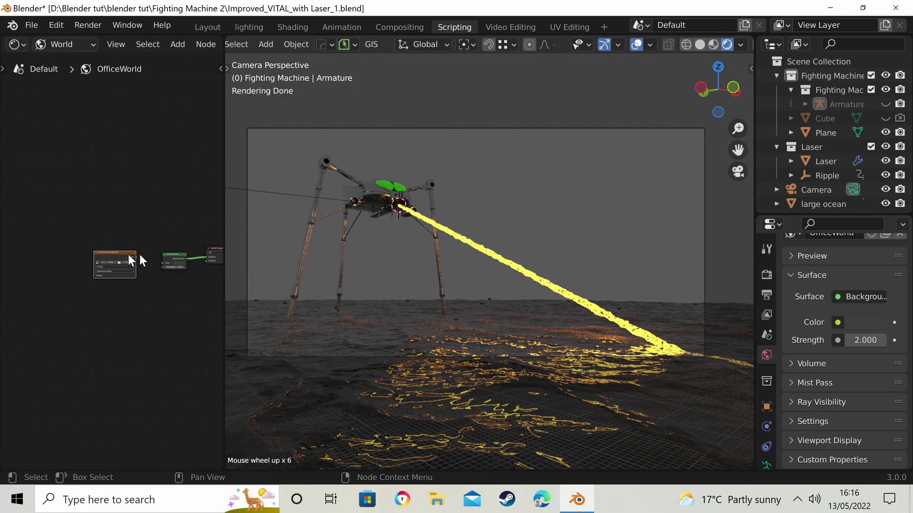
scroll(182, 258, up, 2)
scroll(166, 256, up, 2)
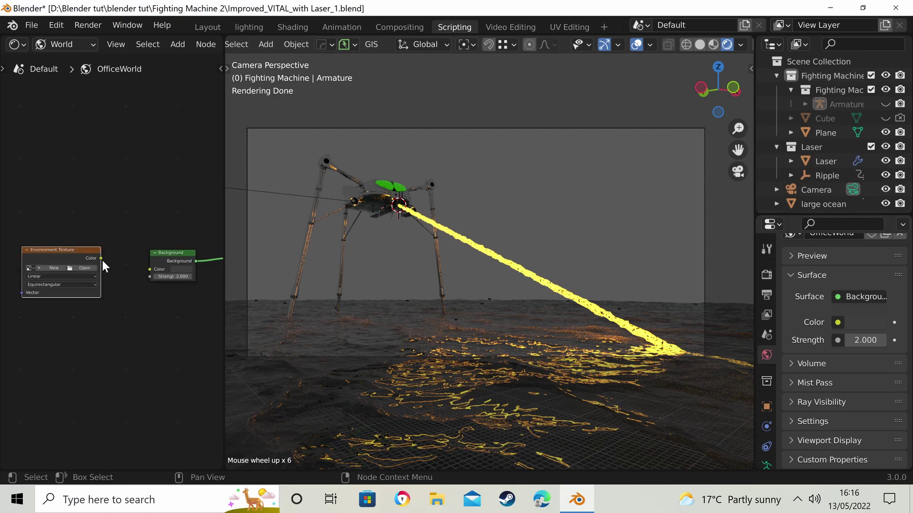
drag(102, 258, 150, 269)
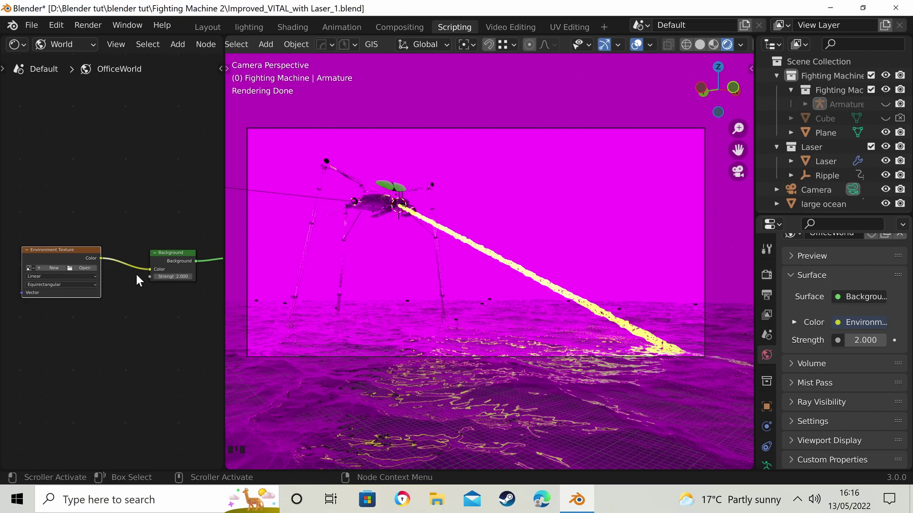
scroll(135, 272, down, 2)
click(540, 499)
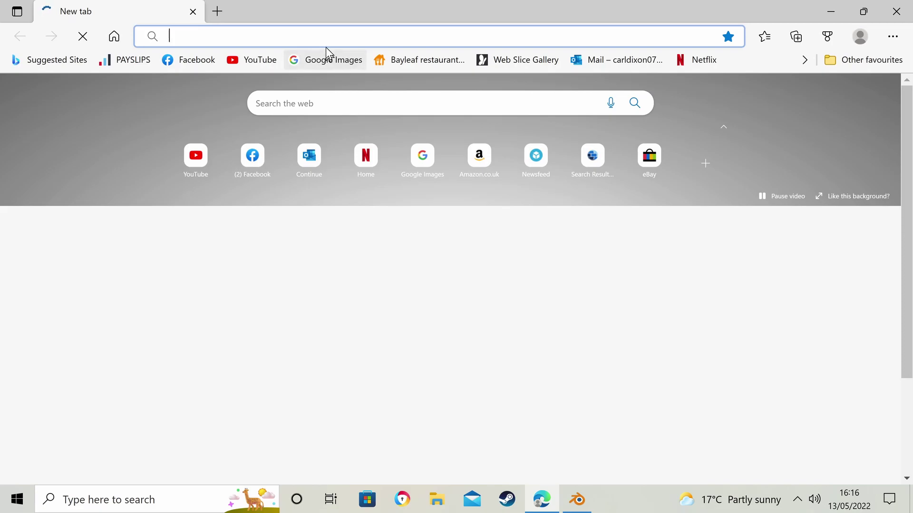
Search the web for 'polyhaven' and open the Poly Haven site
click(326, 36)
text(p)
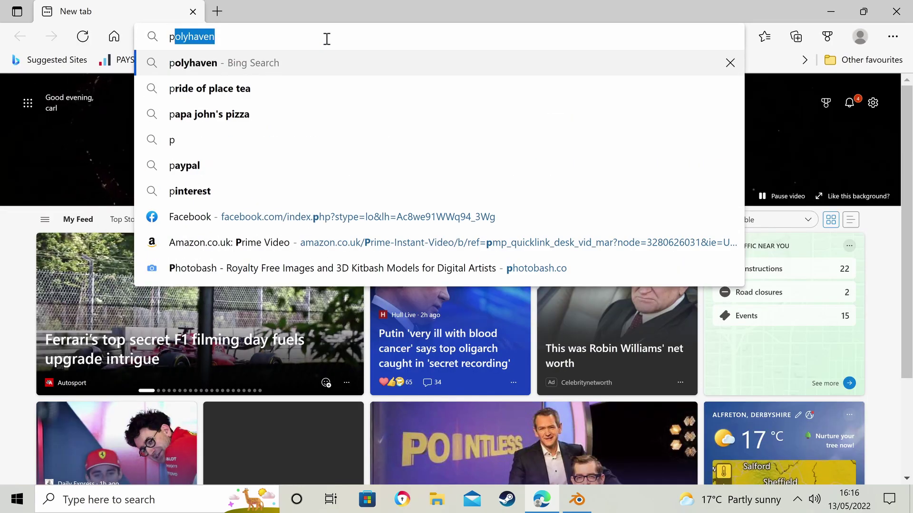
text(olyhaven)
key(Return)
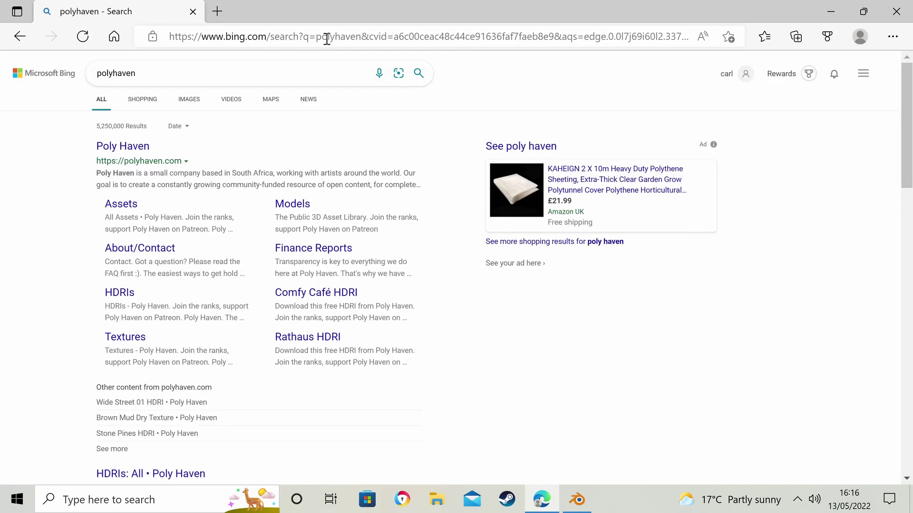
click(128, 148)
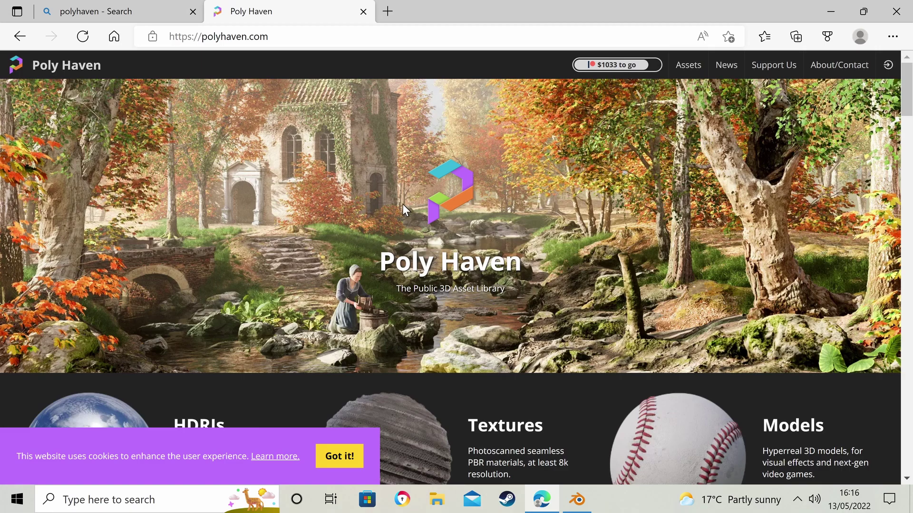
Browse Poly Haven's All HDRIs catalogue and open the Sandsloot HDRI page
scroll(403, 203, down, 5)
scroll(404, 206, up, 2)
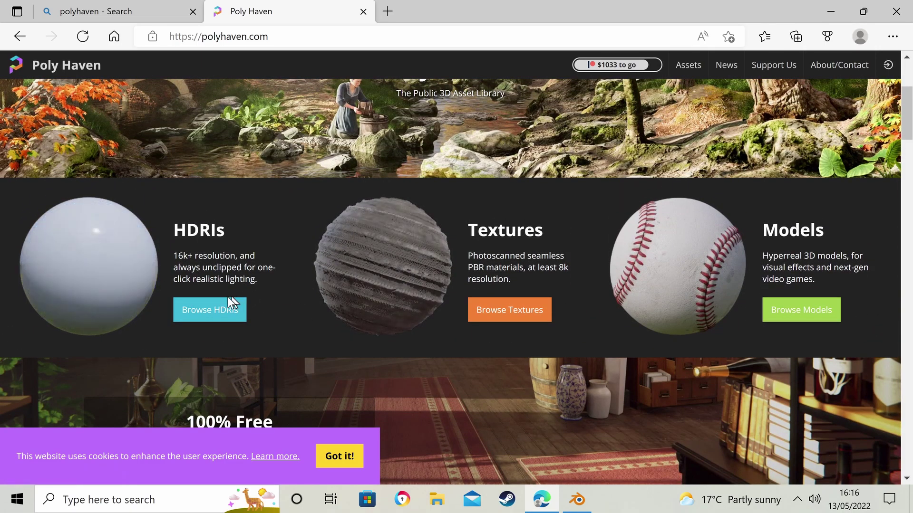
click(193, 315)
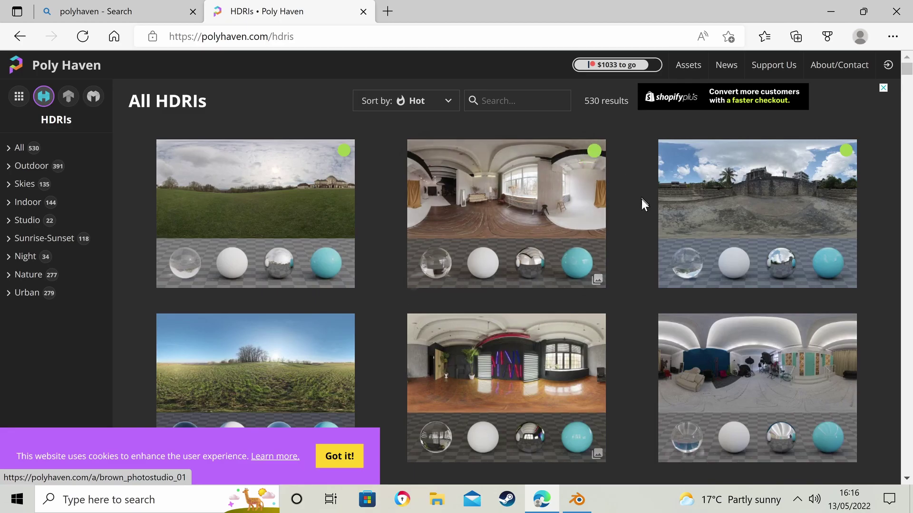
scroll(641, 204, down, 10)
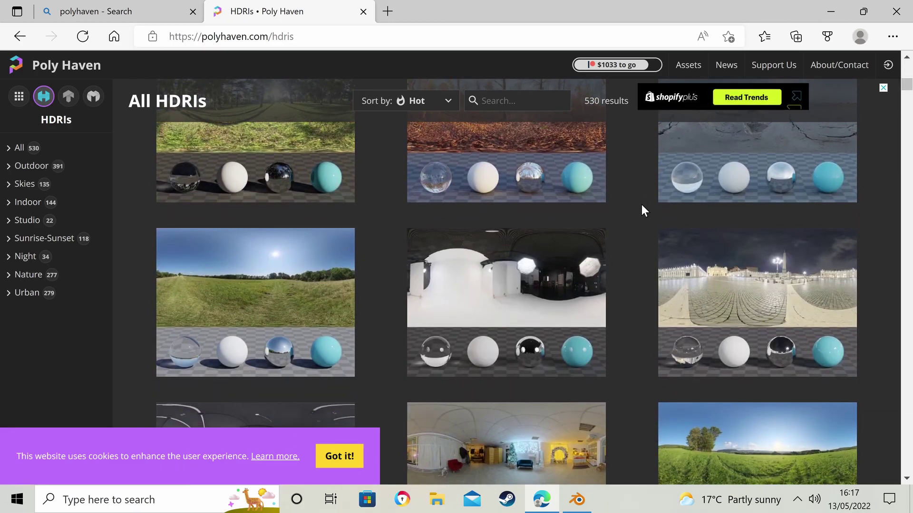
scroll(642, 205, down, 15)
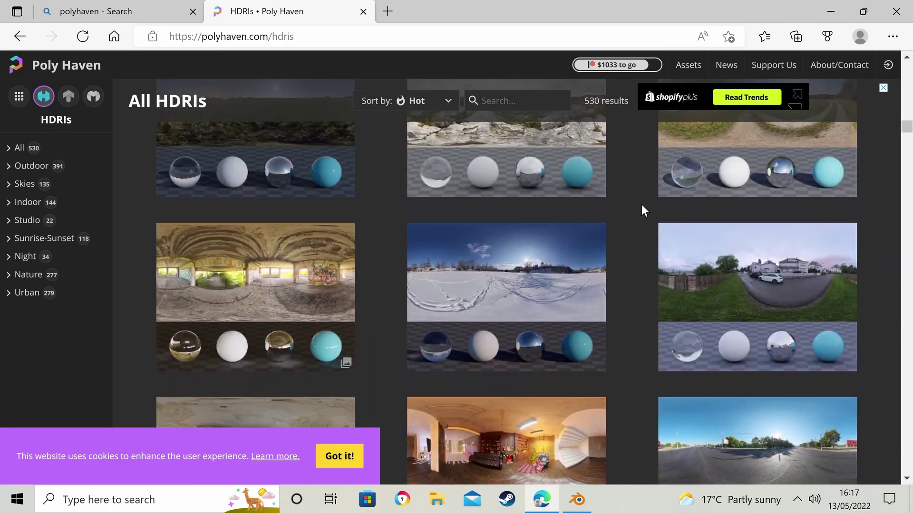
scroll(642, 205, up, 15)
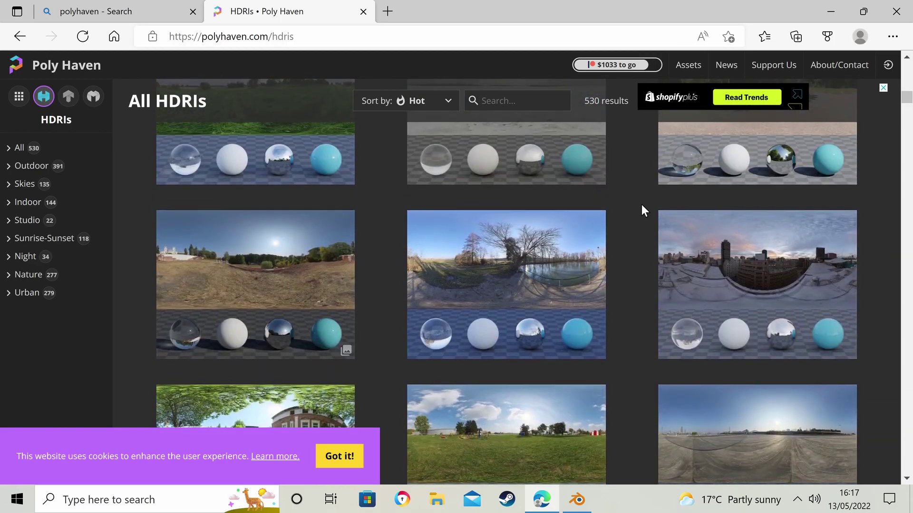
scroll(641, 209, up, 15)
scroll(641, 204, up, 15)
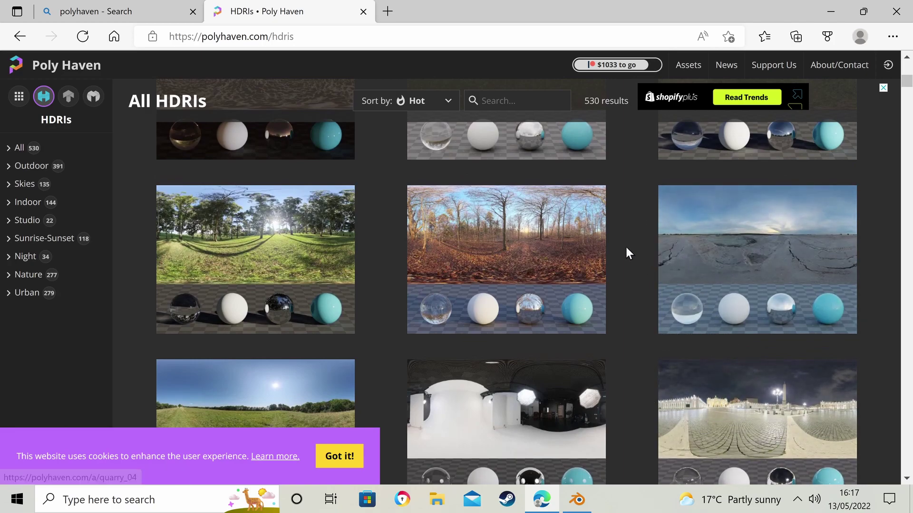
scroll(626, 246, up, 5)
click(284, 318)
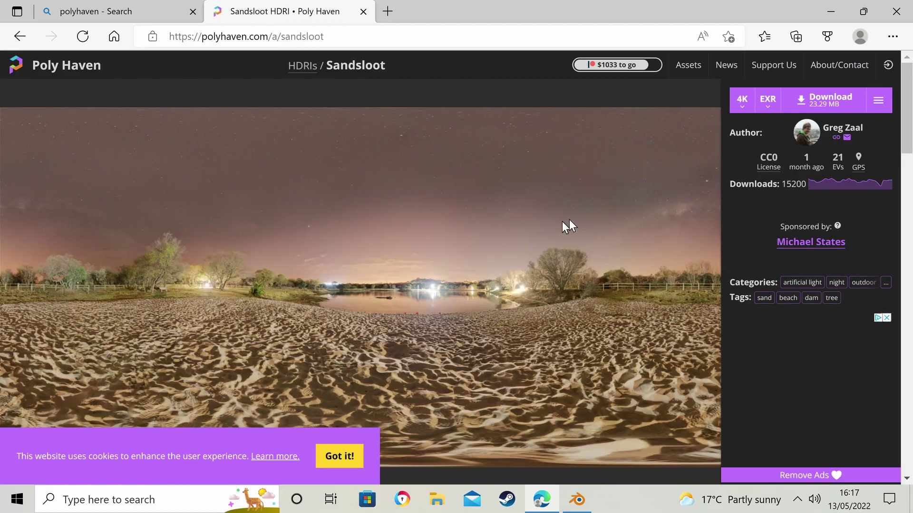
Check Sandsloot's download resolution options, then close Edge to return to Blender
click(742, 101)
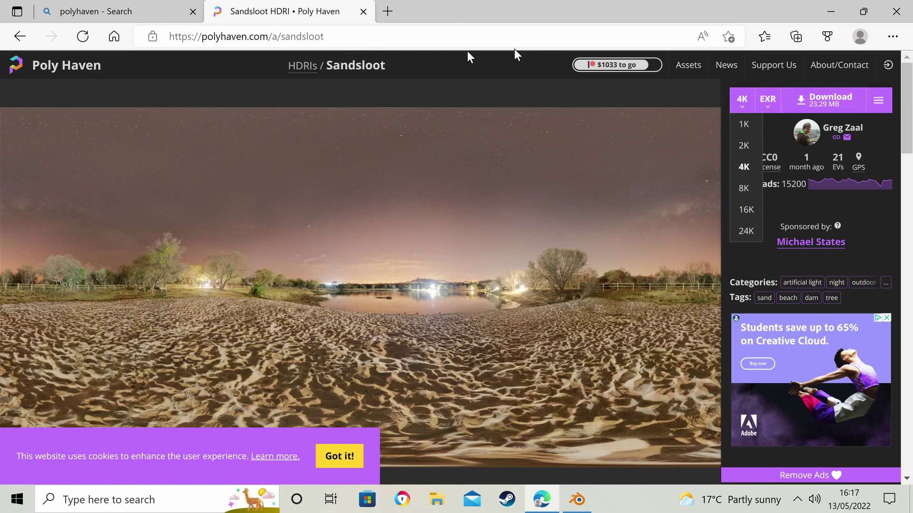
click(895, 17)
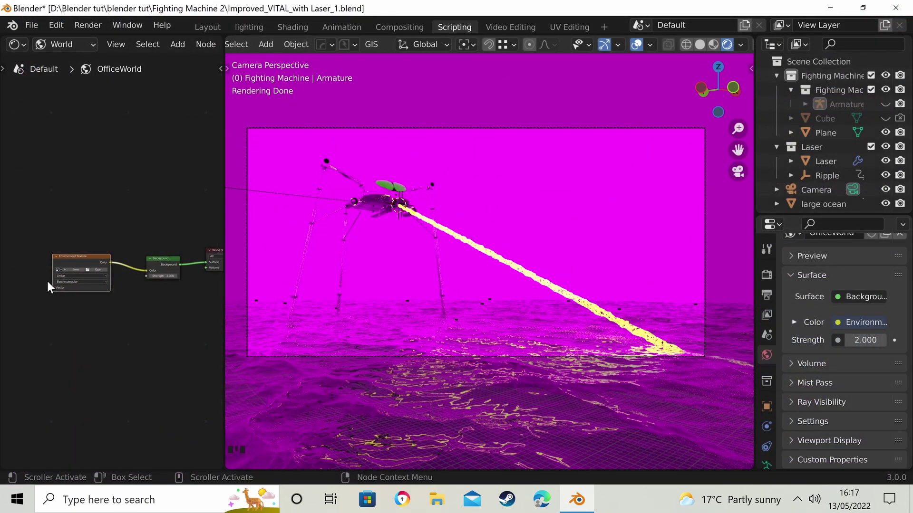
Zoom onto the Environment Texture node and open its image file browser
scroll(48, 281, up, 2)
scroll(123, 268, up, 1)
scroll(123, 269, down, 4)
scroll(114, 265, up, 1)
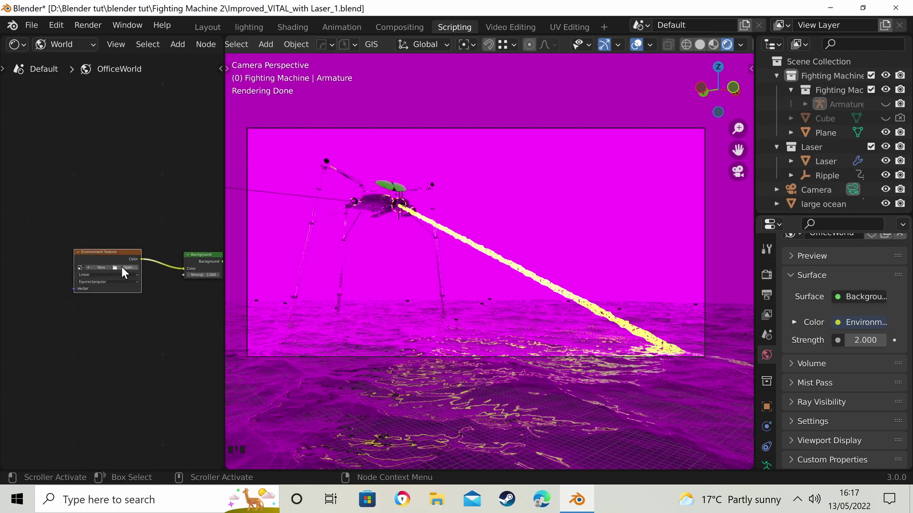
click(124, 267)
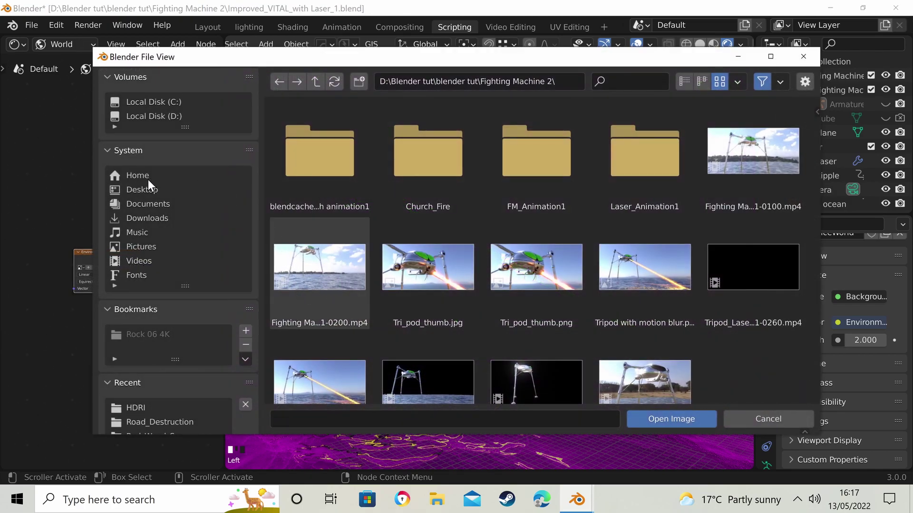
Go to D:\textures\HDRI and load qwantani_8k.hdr into the Environment Texture
click(158, 114)
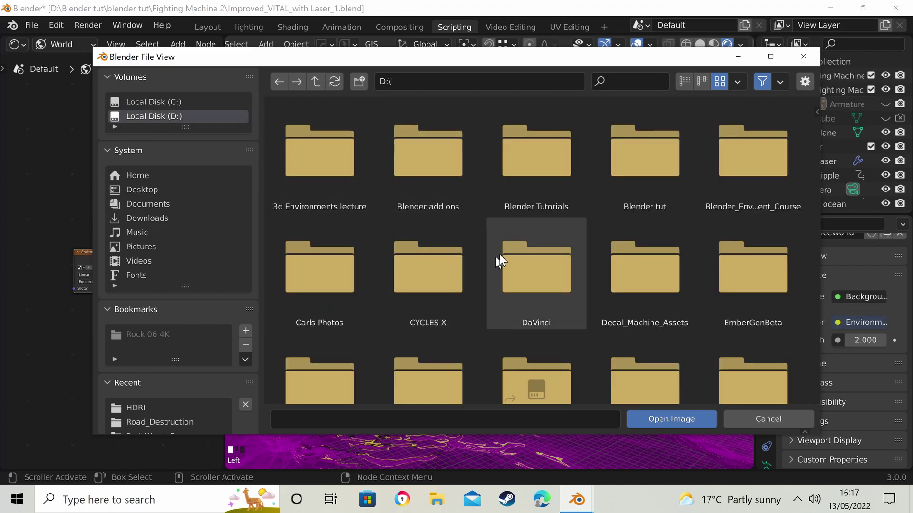
scroll(512, 254, down, 3)
scroll(546, 275, down, 5)
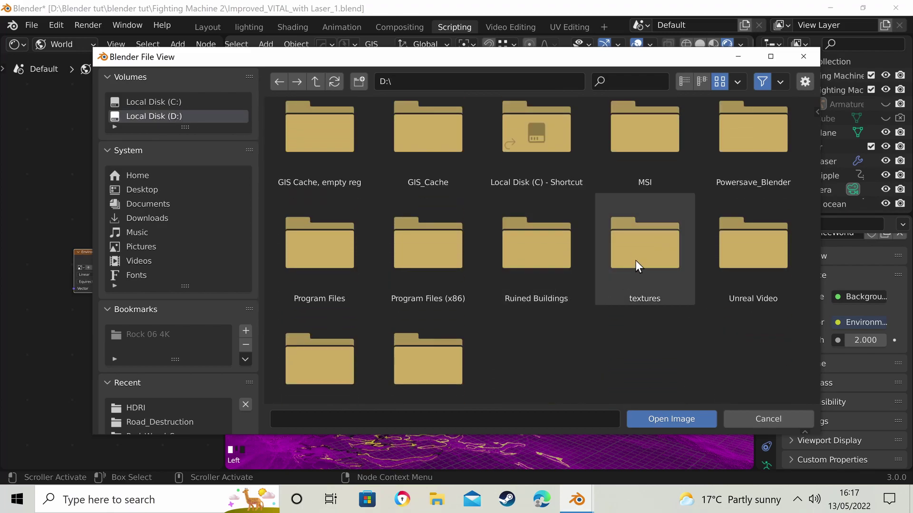
click(635, 260)
scroll(542, 310, down, 5)
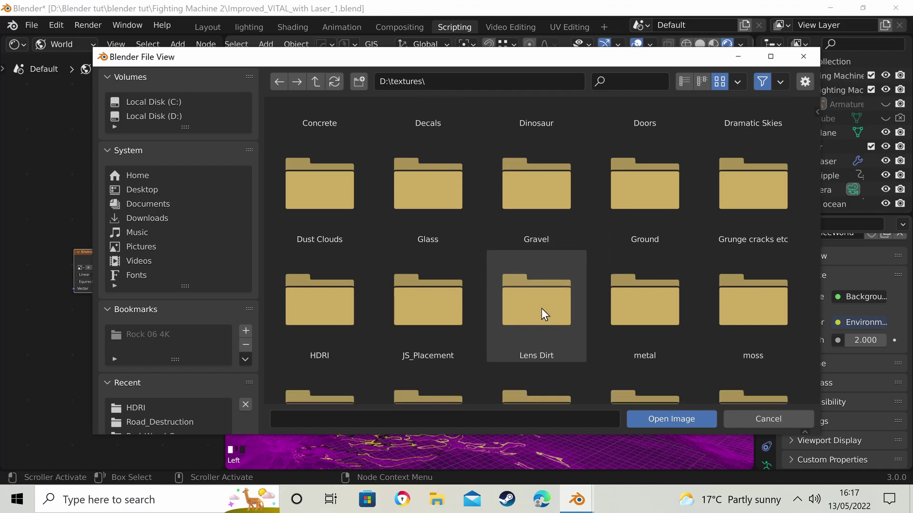
scroll(565, 290, down, 3)
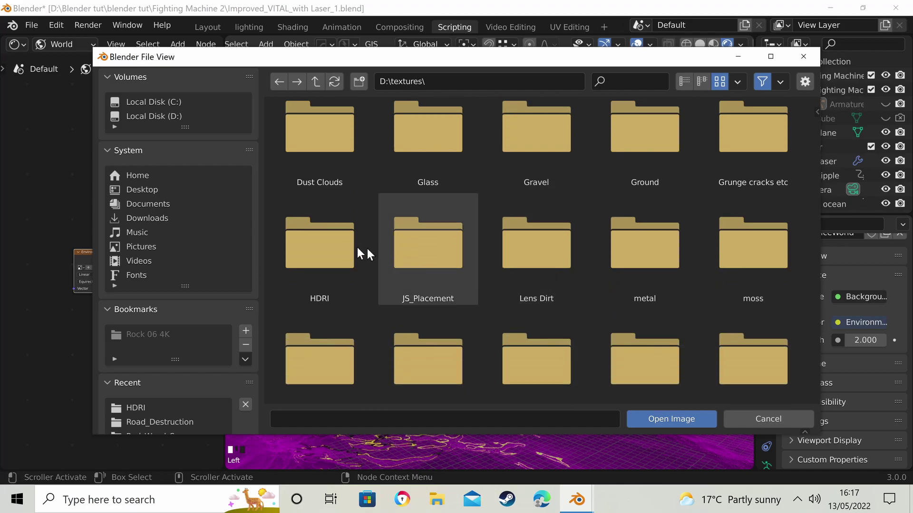
click(336, 249)
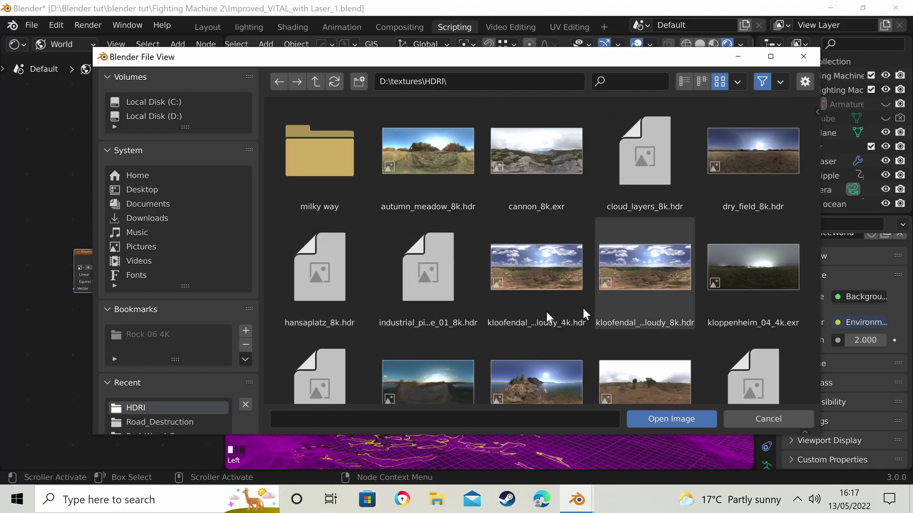
scroll(521, 319, down, 2)
scroll(521, 315, down, 5)
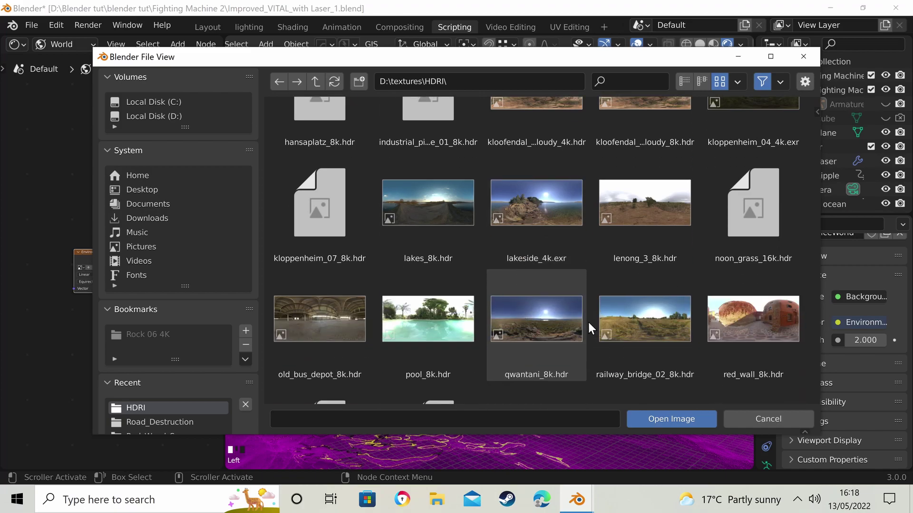
click(541, 327)
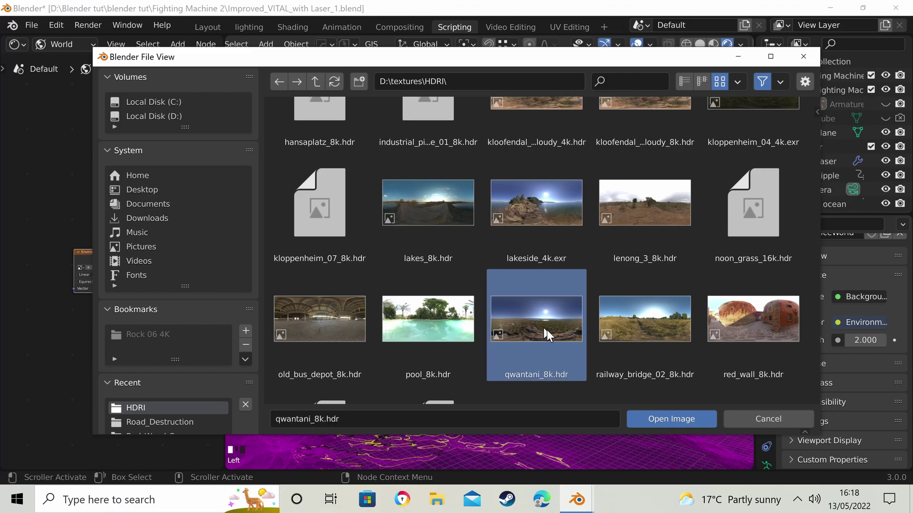
click(658, 420)
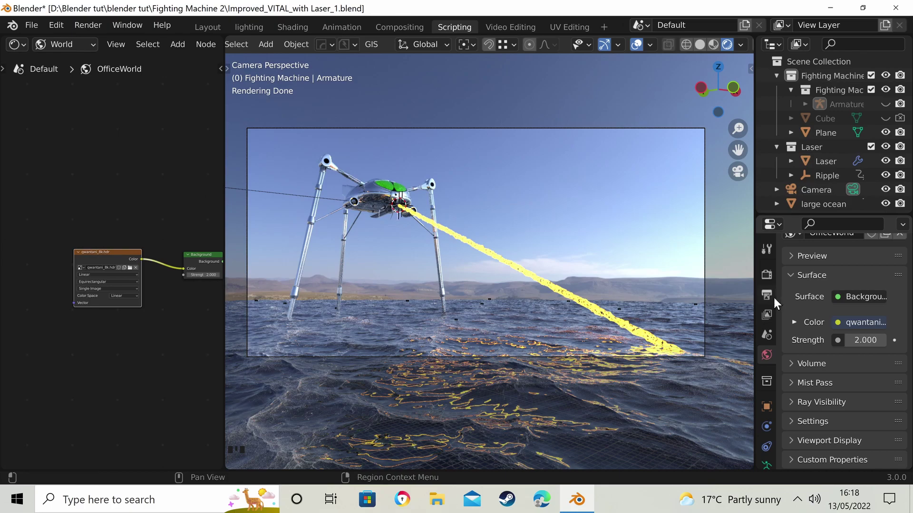
Open Render Properties and expand the Film panel
click(767, 275)
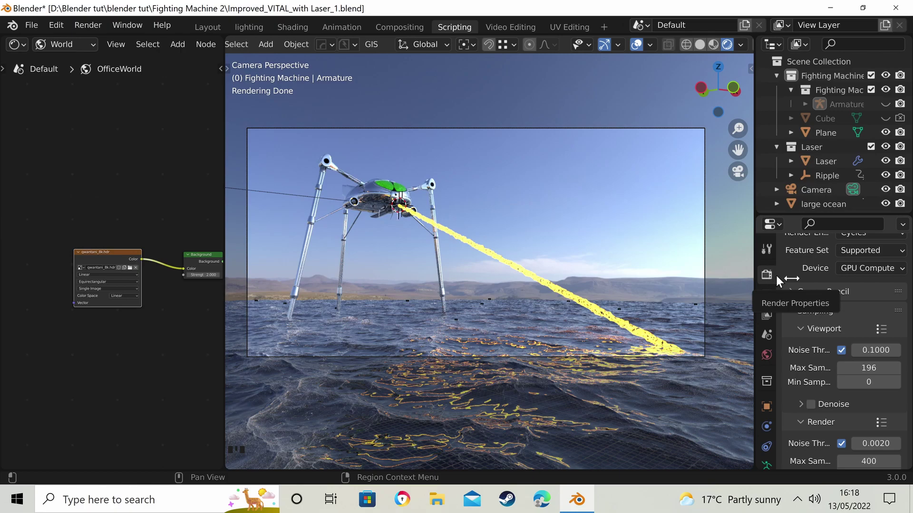
scroll(793, 283, down, 3)
scroll(792, 287, down, 10)
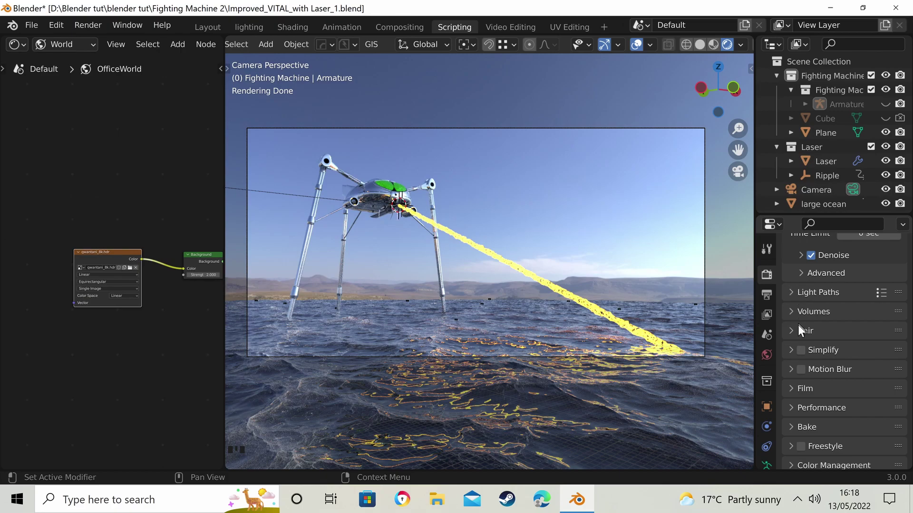
click(791, 388)
scroll(806, 385, down, 3)
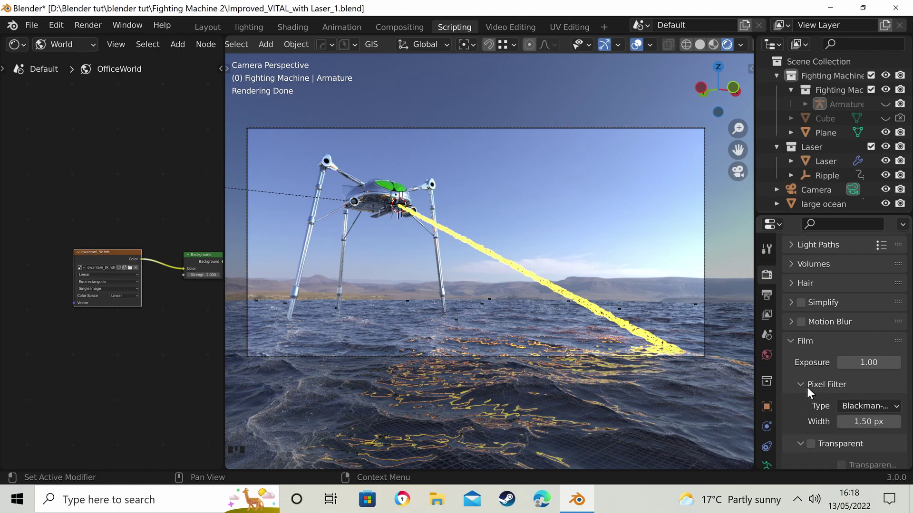
scroll(808, 388, down, 2)
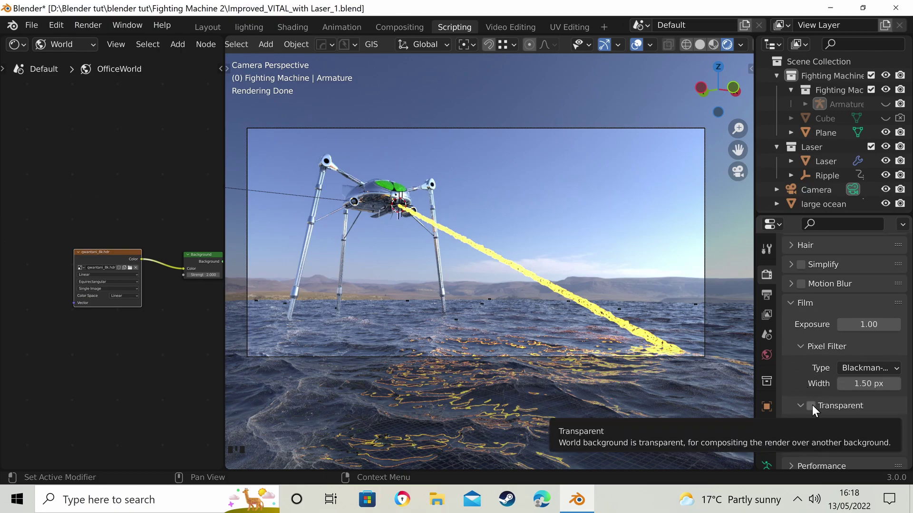
Leave Film Transparent unchecked so the HDRI sky renders behind the fighting machine
click(811, 406)
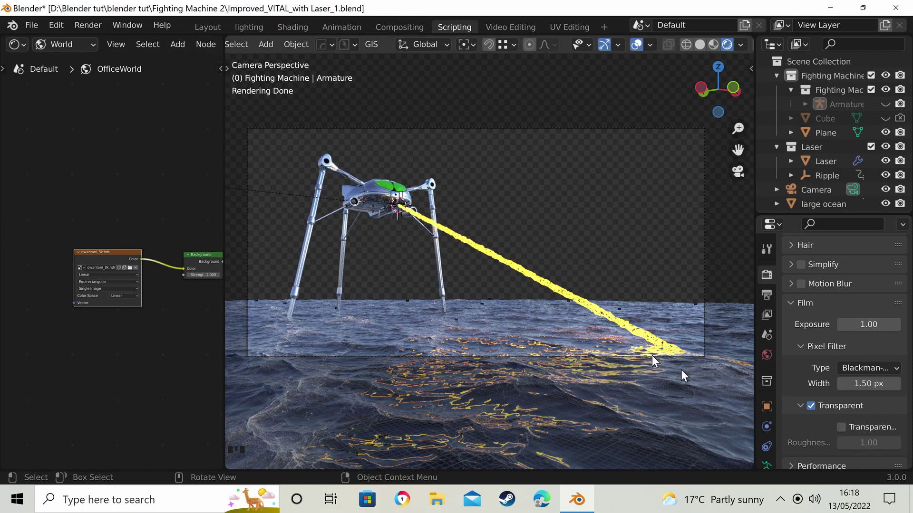
click(811, 404)
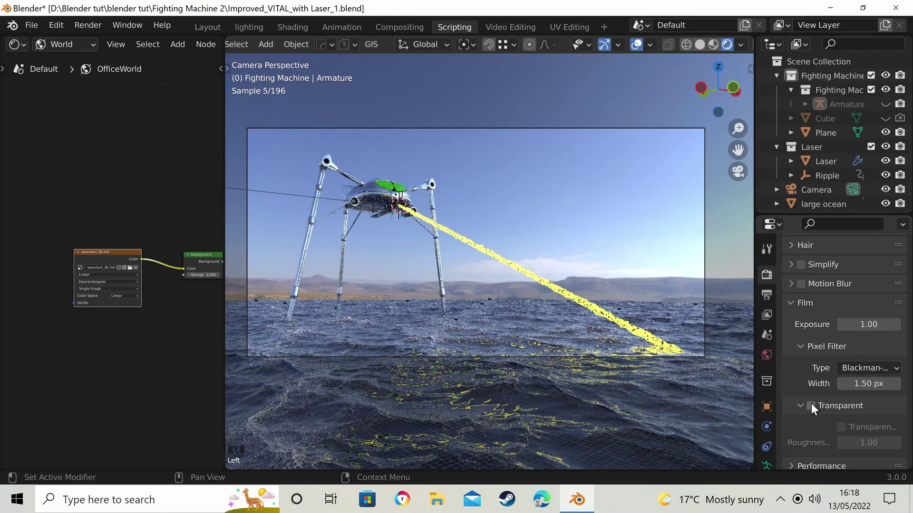
click(811, 404)
click(811, 403)
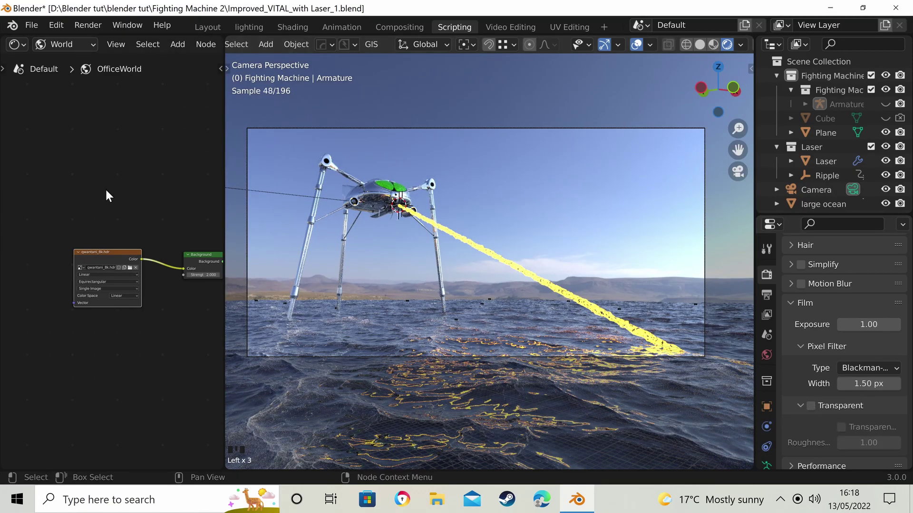
scroll(105, 190, down, 13)
middle_drag(96, 206, 123, 209)
scroll(87, 209, up, 2)
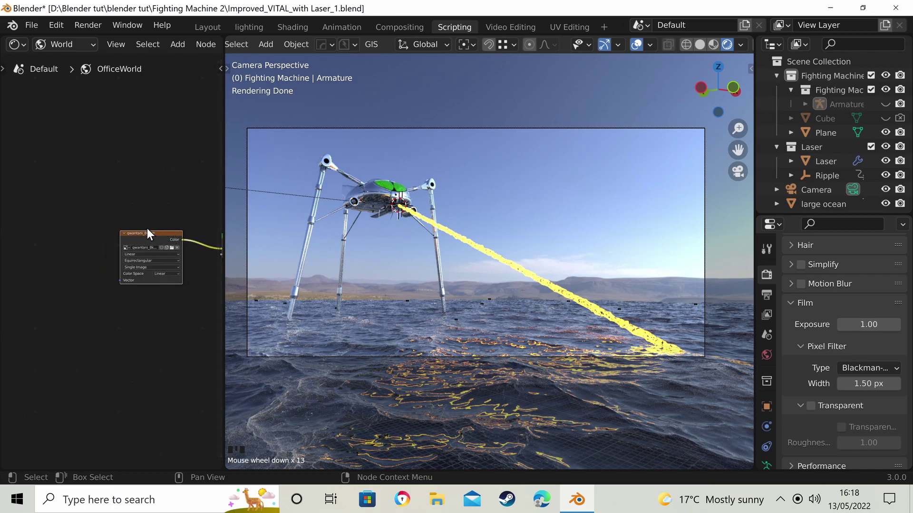
click(62, 24)
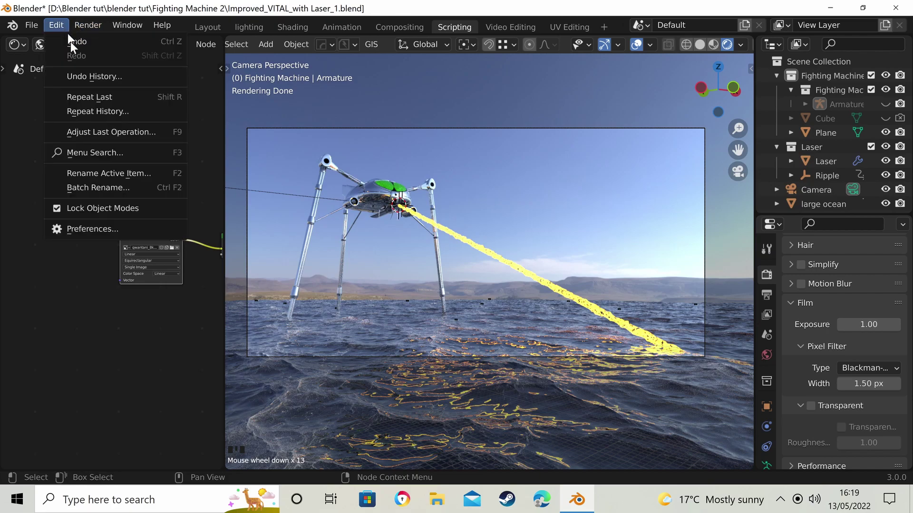
click(87, 230)
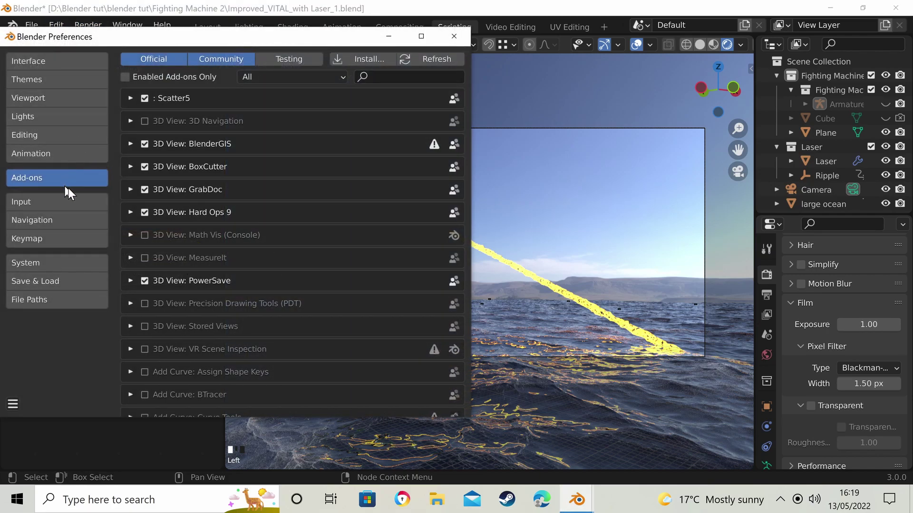
click(383, 76)
text(node)
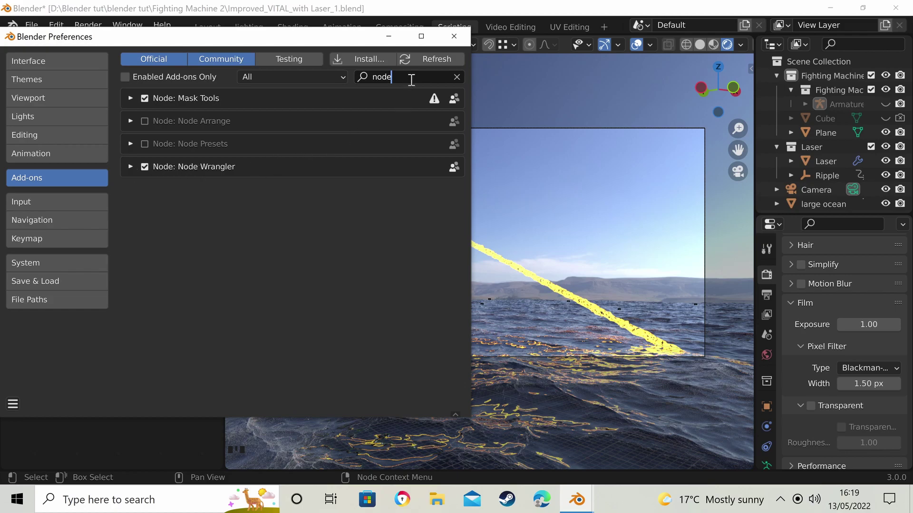
key(BackSpace)
key(BackSpace)
key(BackSpace)
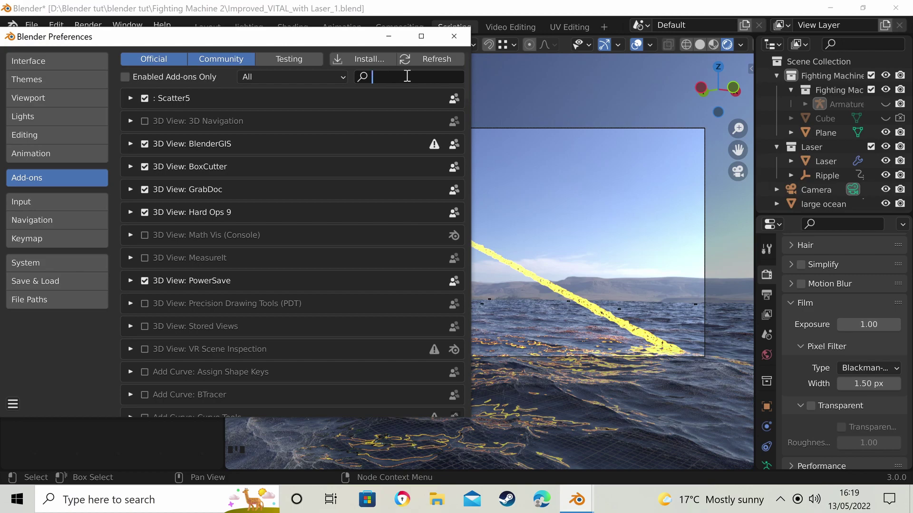
click(453, 36)
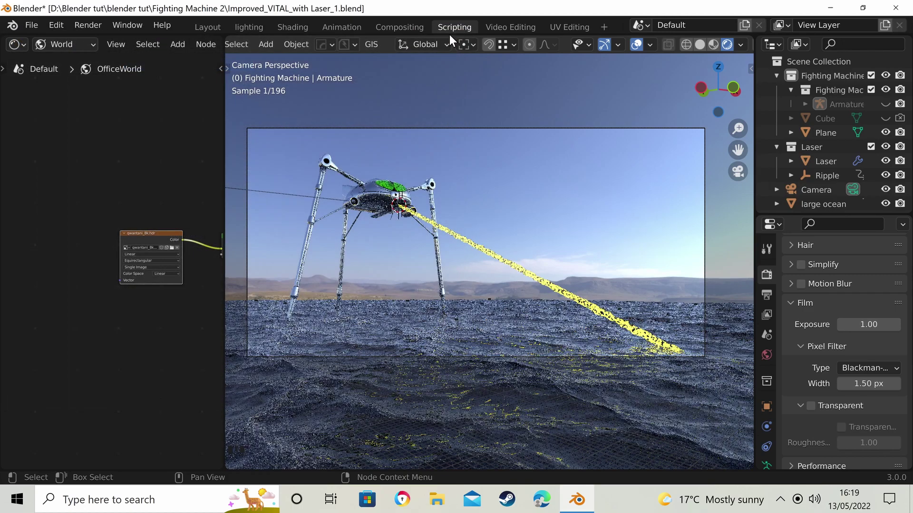
Select the qwantani Environment Texture node and add Texture Coordinate and Mapping nodes feeding its vector
scroll(153, 219, down, 7)
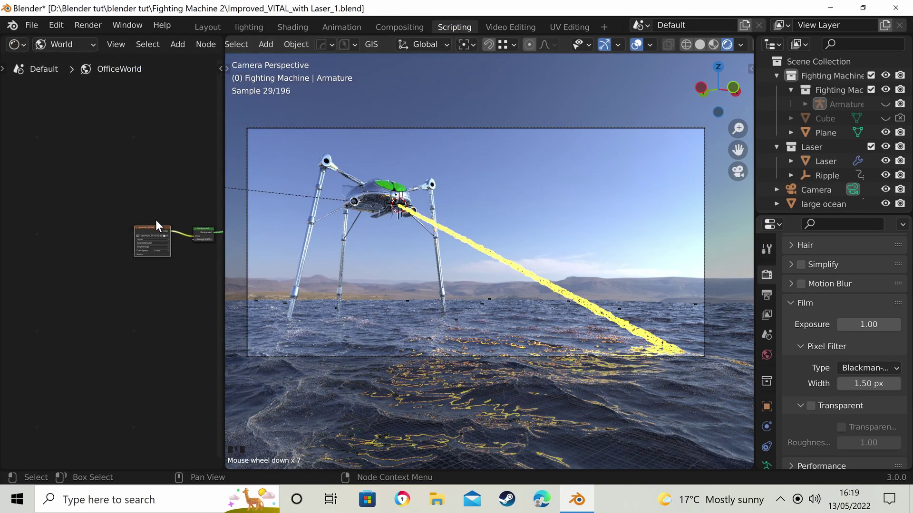
scroll(156, 220, up, 8)
scroll(166, 230, up, 1)
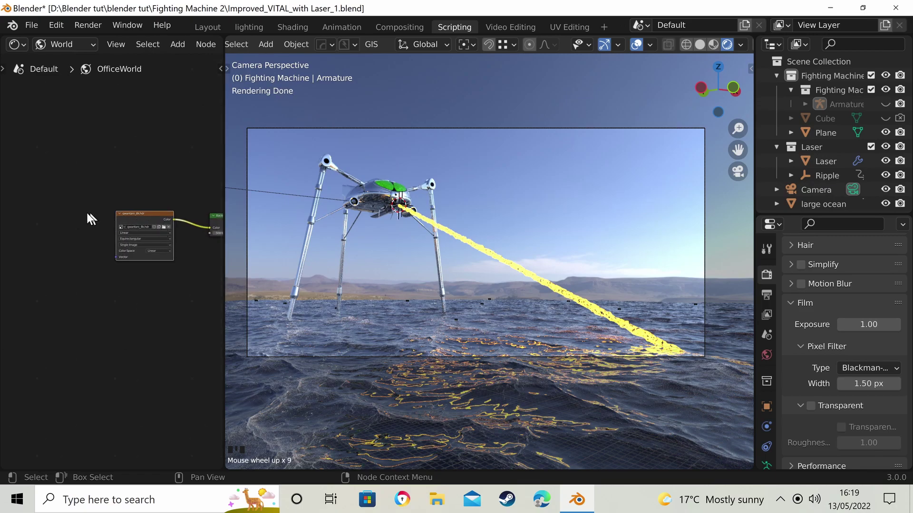
click(138, 214)
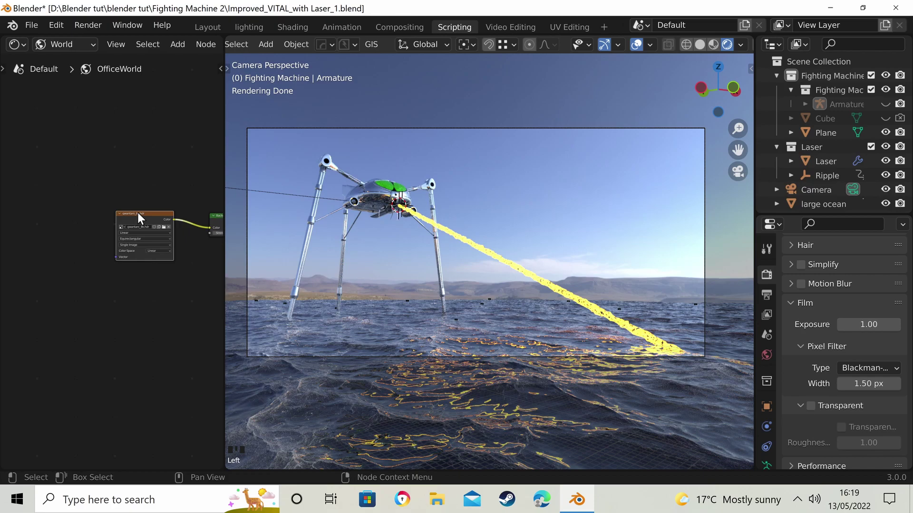
scroll(138, 212, down, 3)
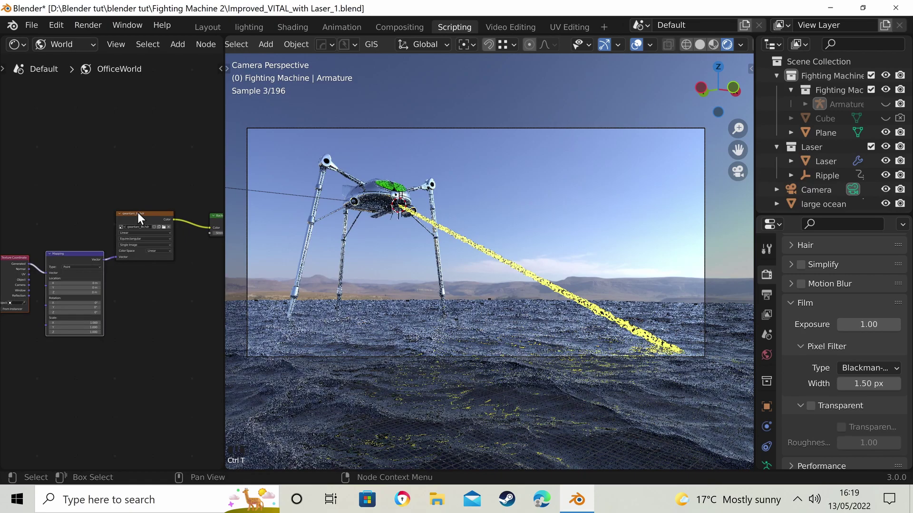
scroll(90, 259, up, 2)
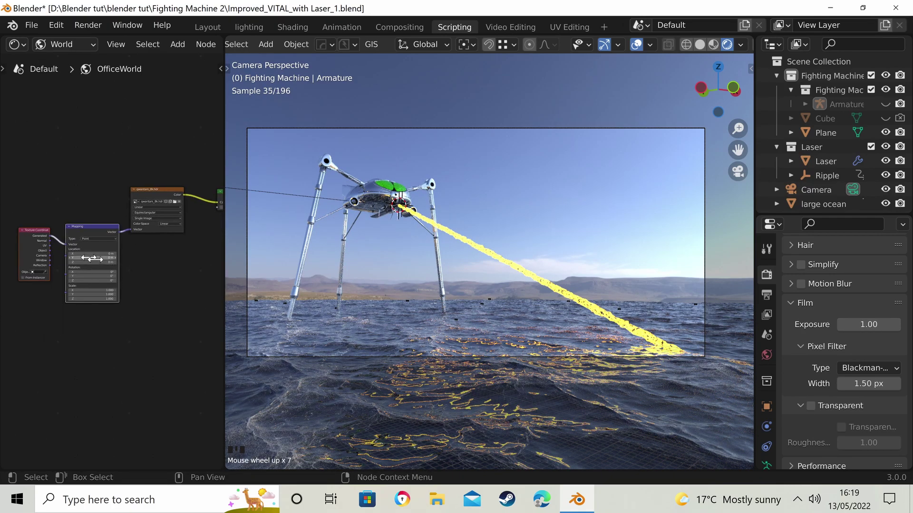
scroll(36, 243, up, 5)
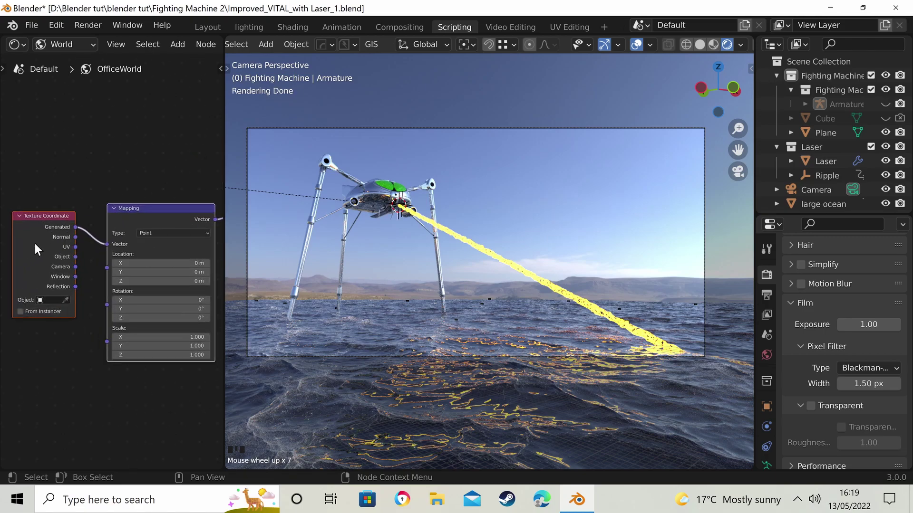
scroll(35, 241, down, 1)
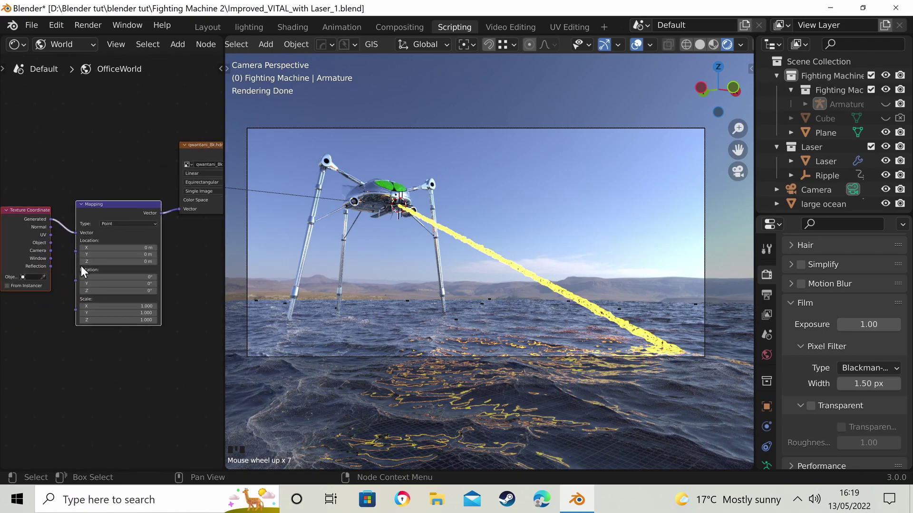
scroll(131, 288, up, 1)
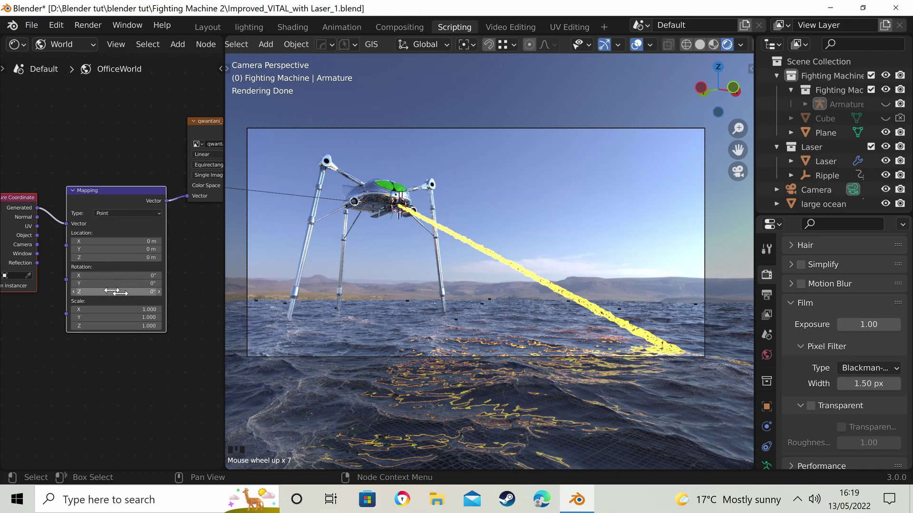
Set the Mapping node's Z rotation to -177° so the mountains sit behind the fighting machine
drag(109, 293, 143, 294)
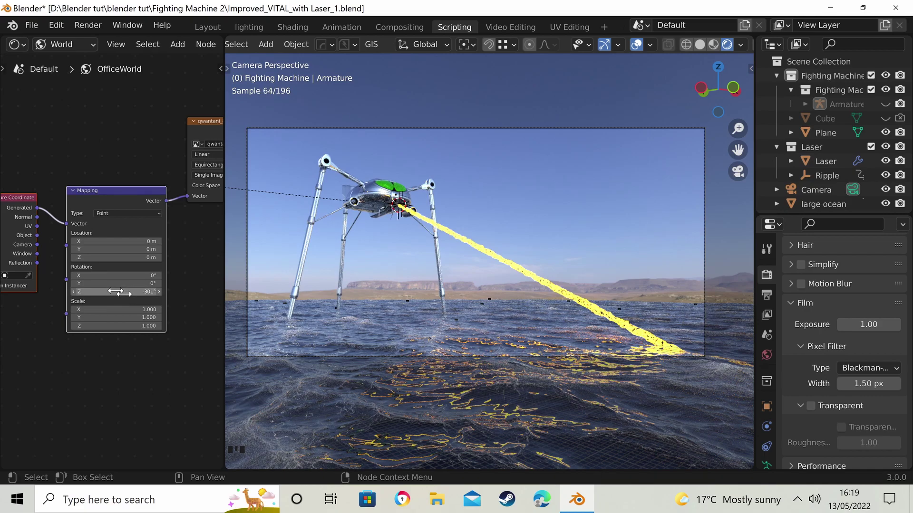
drag(118, 291, 181, 291)
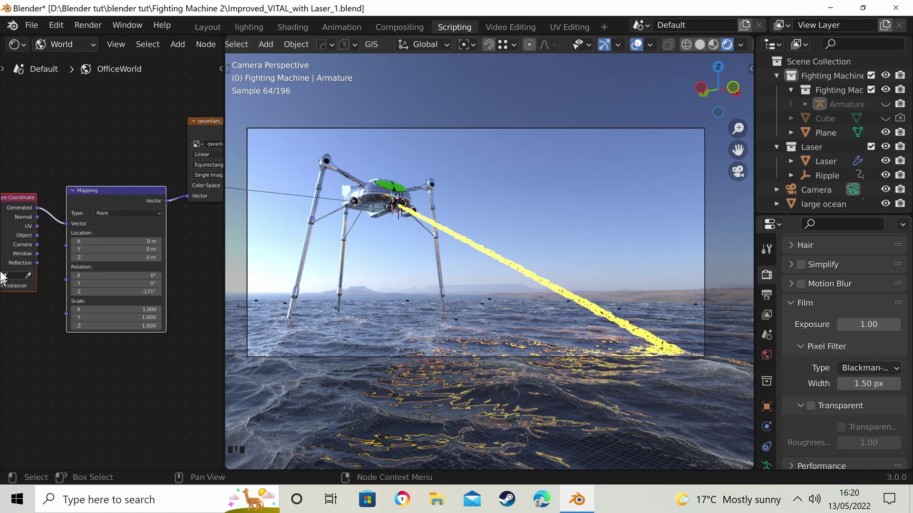
drag(123, 292, 120, 291)
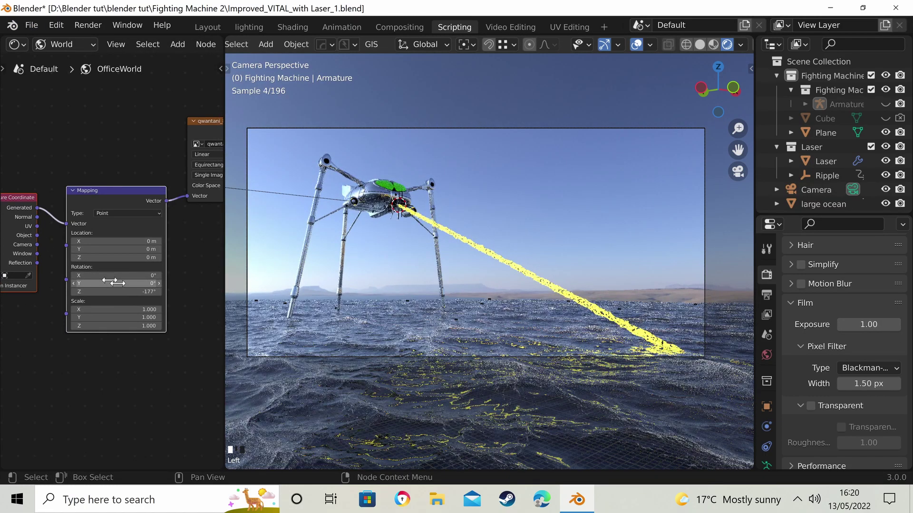
scroll(129, 271, down, 14)
scroll(179, 262, up, 19)
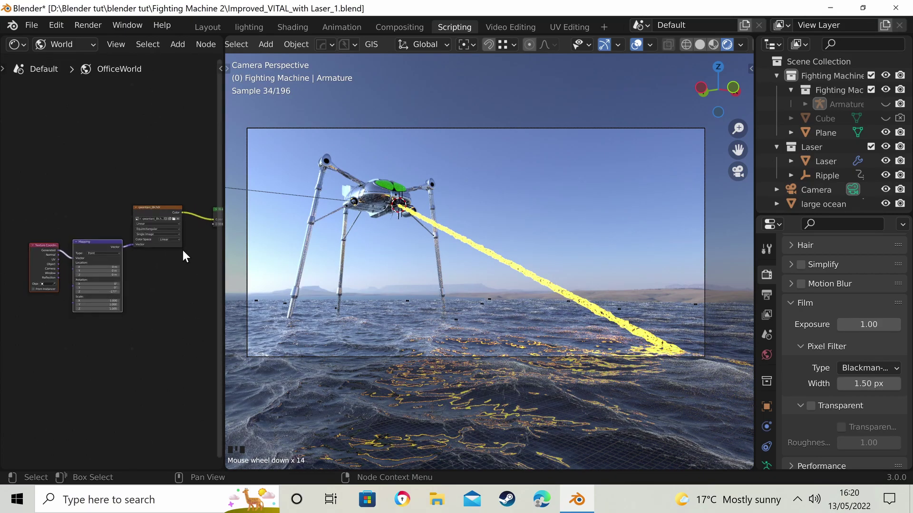
scroll(13, 241, down, 12)
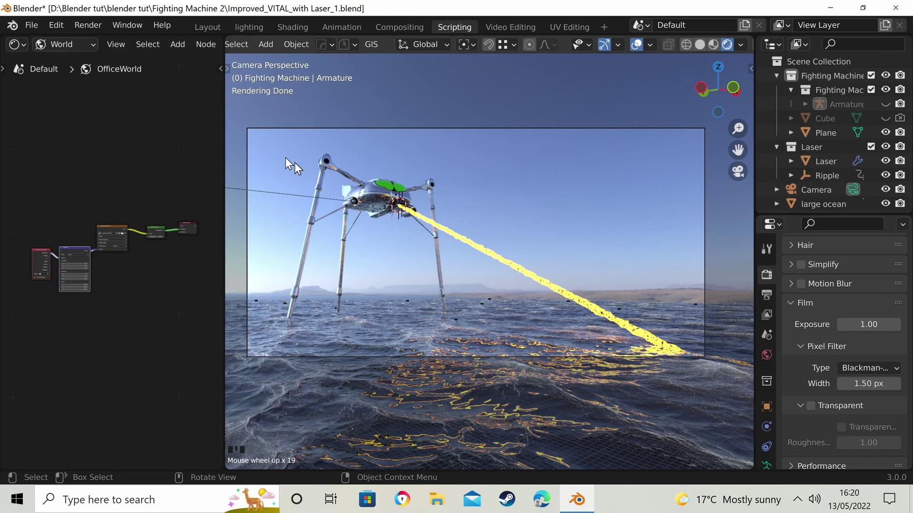
scroll(280, 155, up, 8)
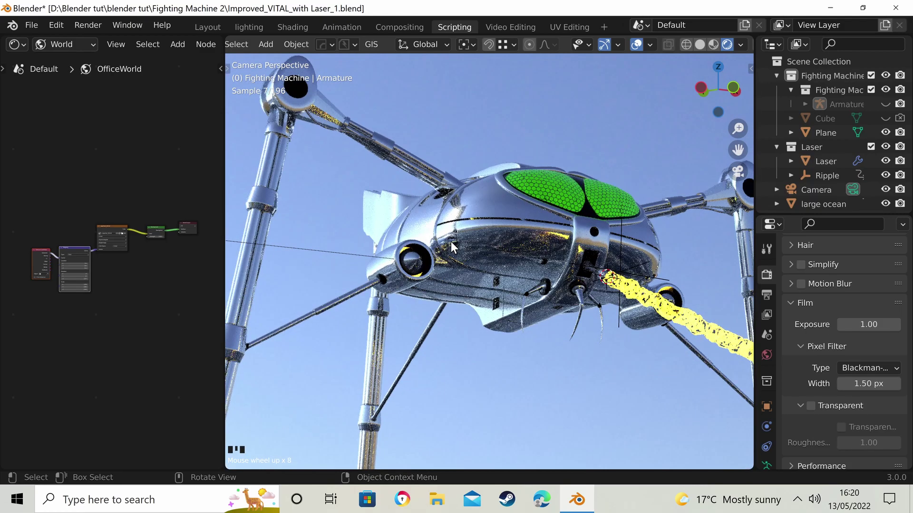
scroll(450, 240, up, 4)
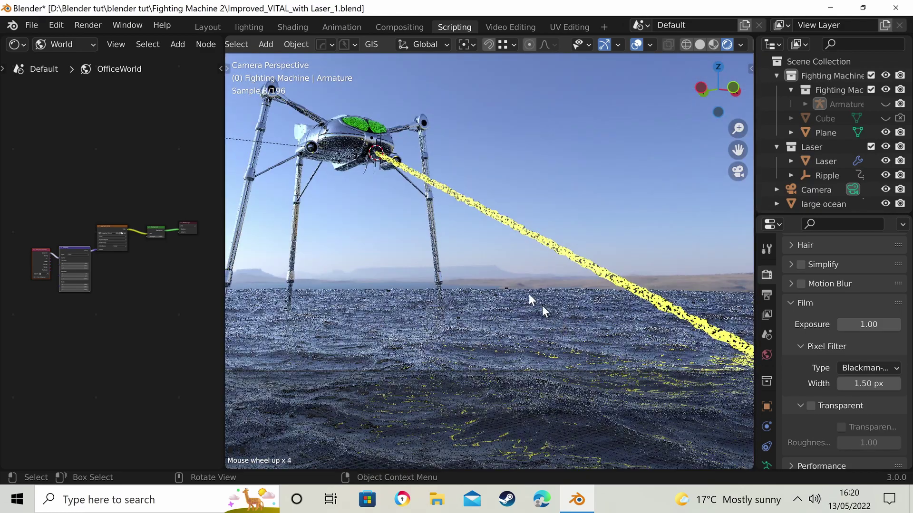
scroll(487, 258, down, 4)
scroll(405, 214, up, 2)
scroll(430, 217, down, 2)
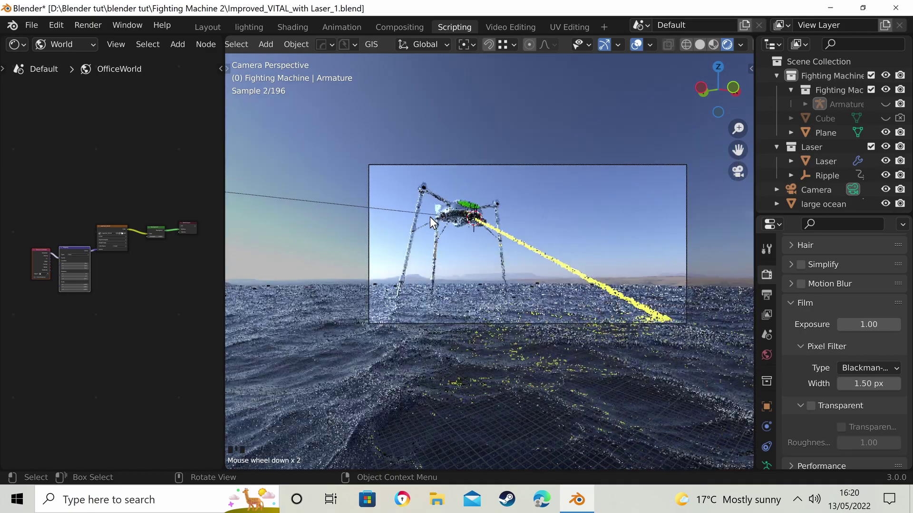